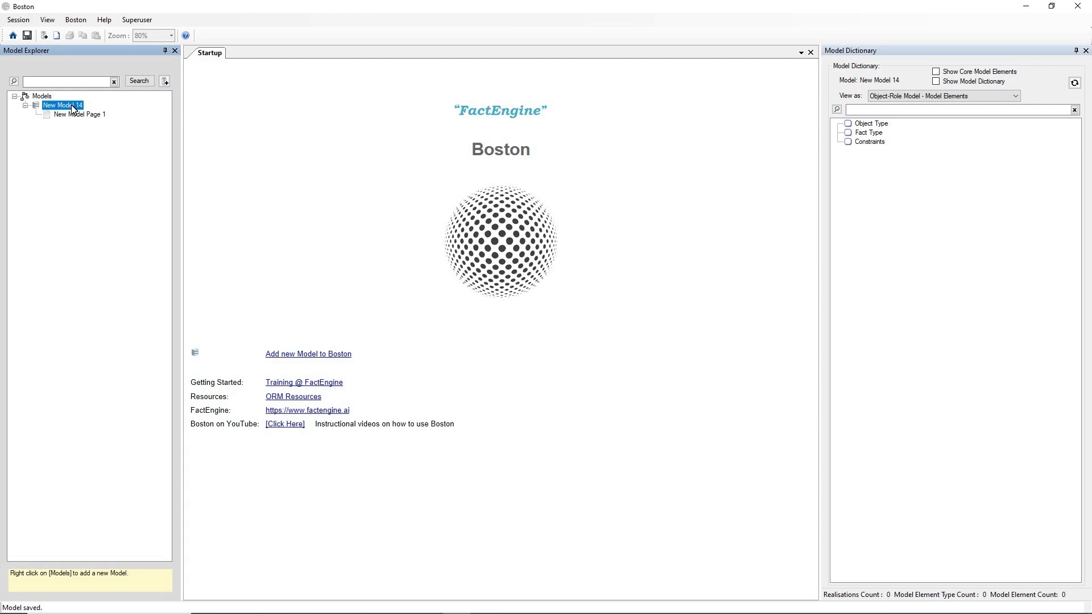
Load ECSS-E-ST-70-41-DataLineageExtract.json into the FEKL Uploader for New Model 14 and widen the FEKLStatement column until full statements are readable
{"action": "right_click", "coordinate": [74, 108]}
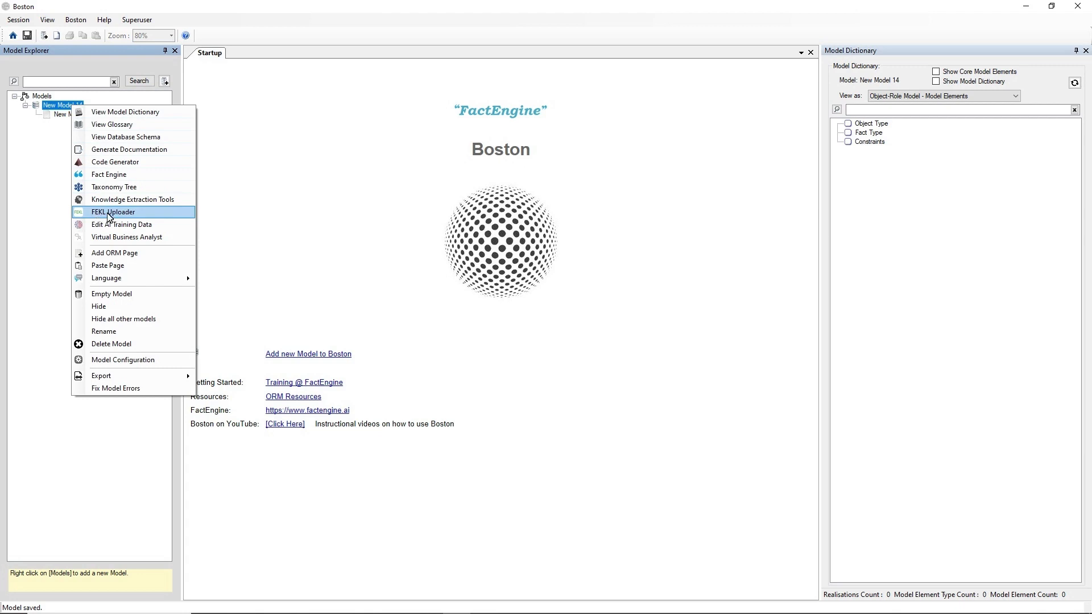
{"action": "left_click", "coordinate": [152, 218]}
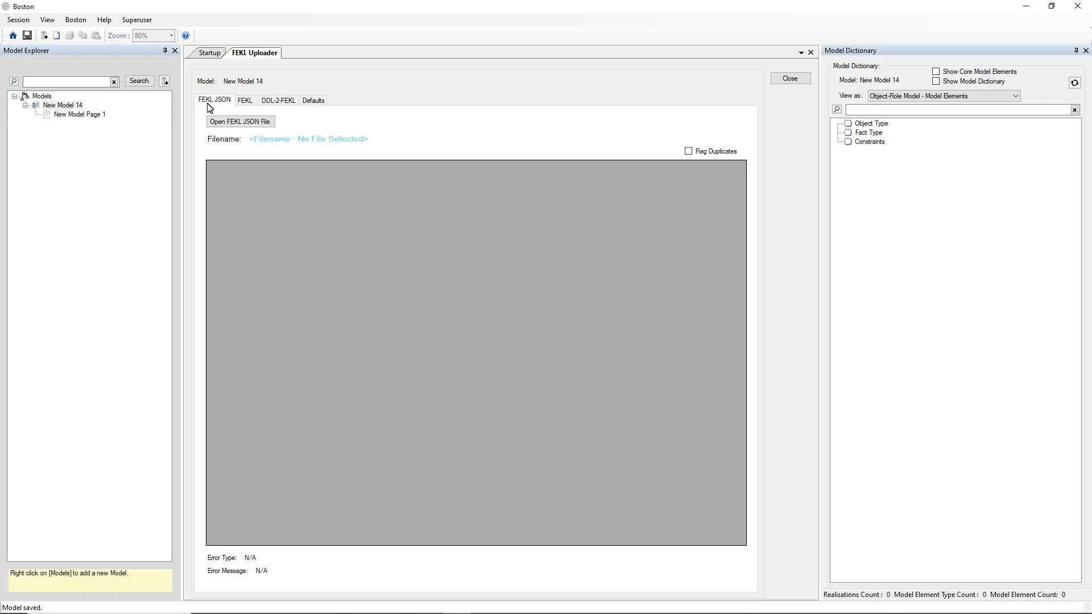
{"action": "left_click", "coordinate": [262, 126]}
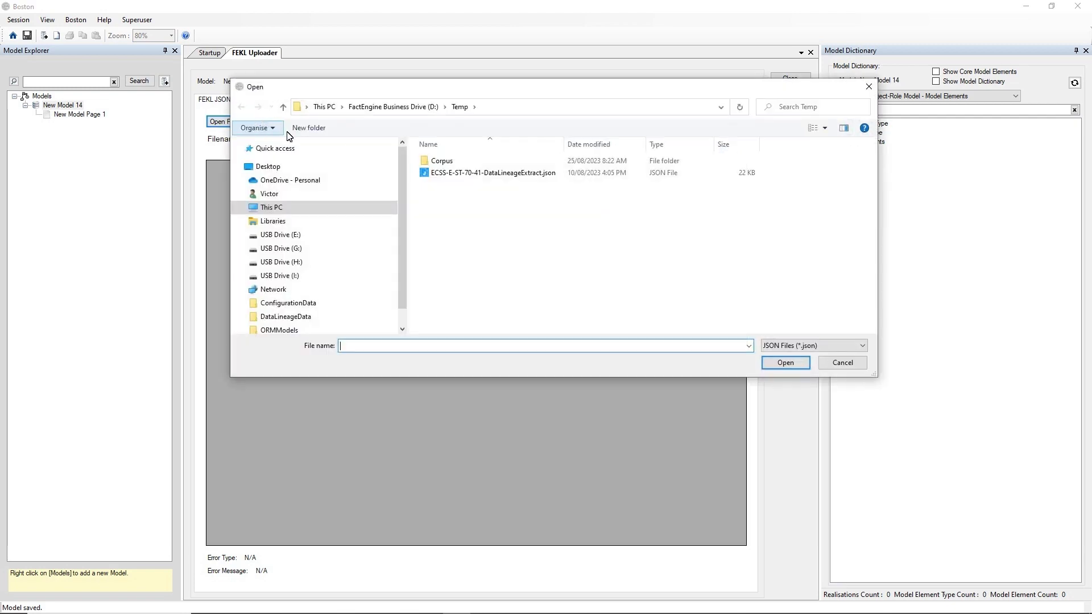
{"action": "double_click", "coordinate": [461, 174]}
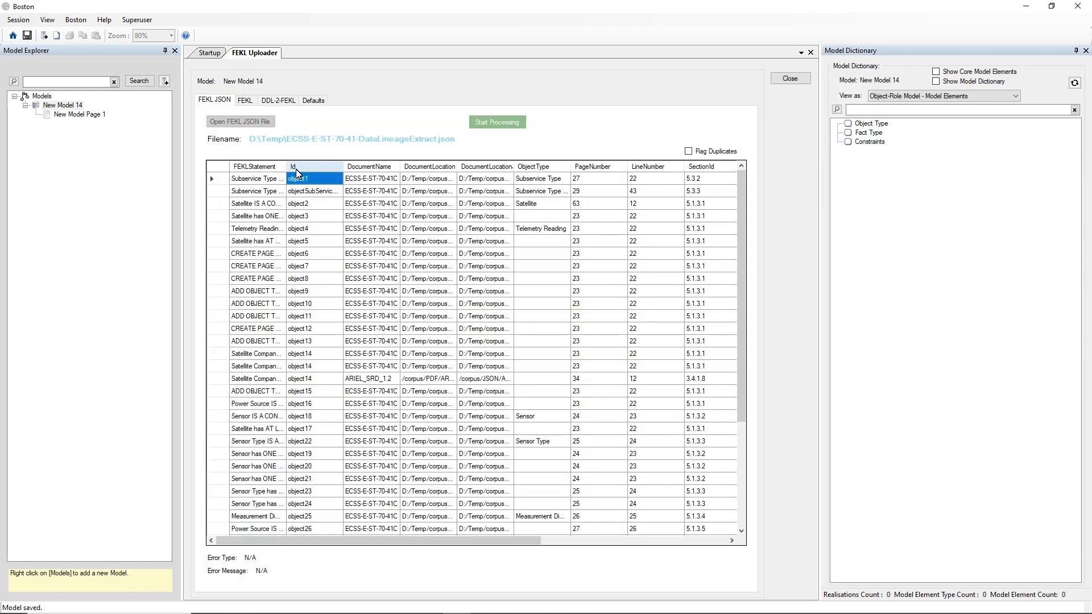
{"action": "left_click_drag", "start_coordinate": [287, 166], "coordinate": [384, 165]}
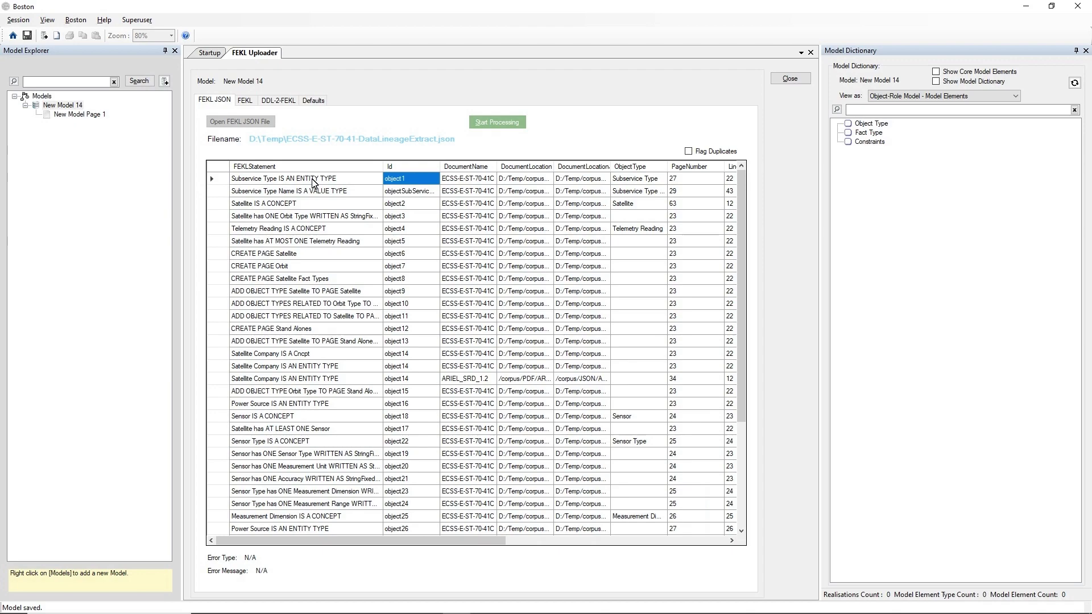
Switch to the web browser and read the FEKL documentation from the introduction through the value type creation examples
{"action": "key", "text": "alt+Tab"}
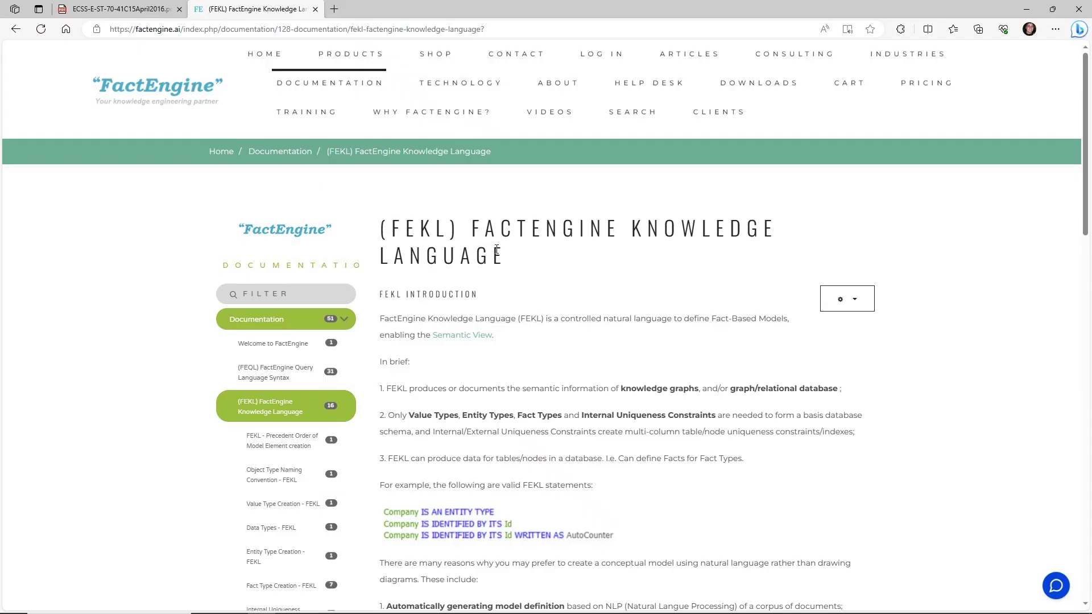
{"action": "scroll", "coordinate": [512, 264], "scroll_direction": "down", "scroll_amount": 1}
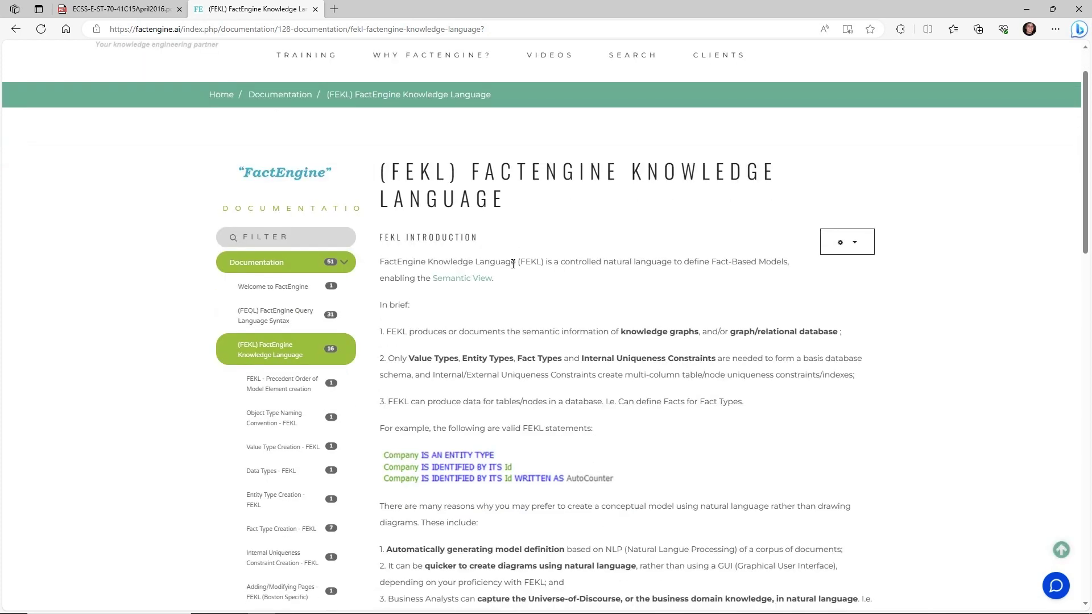
{"action": "scroll", "coordinate": [513, 263], "scroll_direction": "up", "scroll_amount": 1}
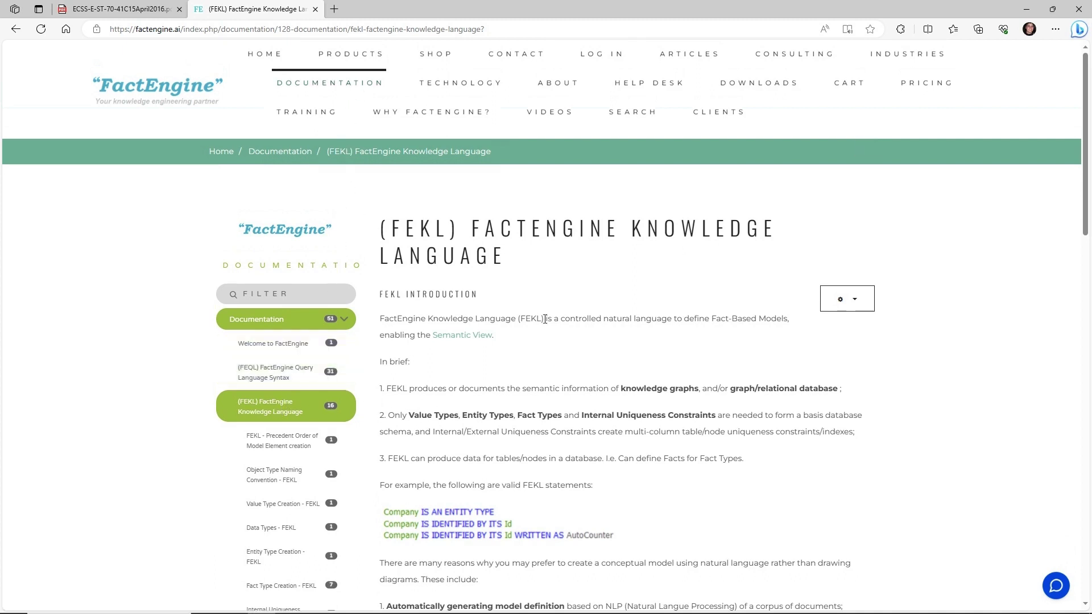
{"action": "scroll", "coordinate": [545, 319], "scroll_direction": "down", "scroll_amount": 3}
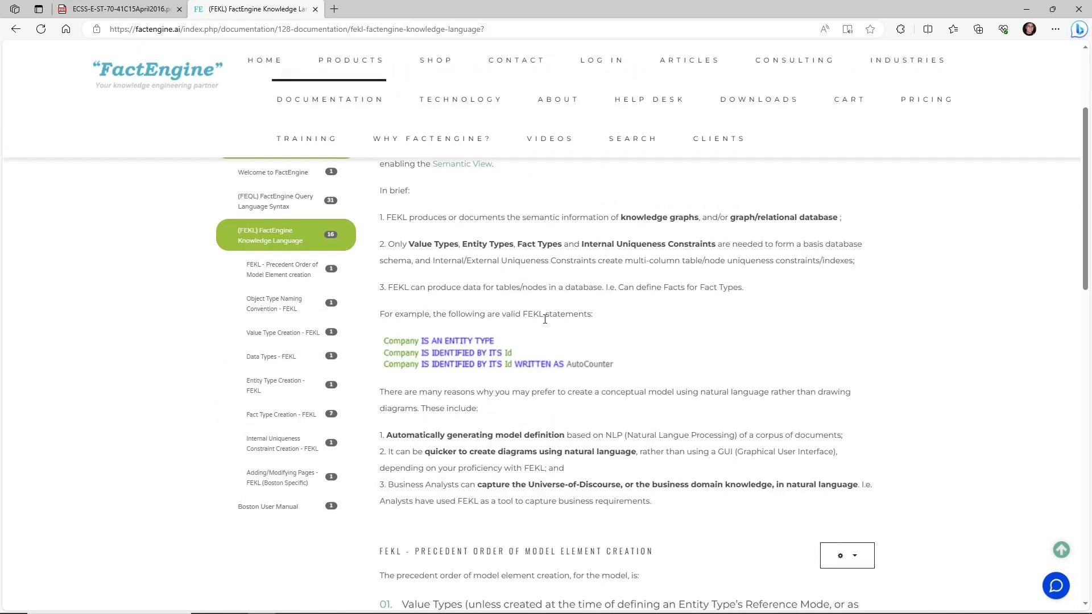
{"action": "scroll", "coordinate": [544, 319], "scroll_direction": "down", "scroll_amount": 2}
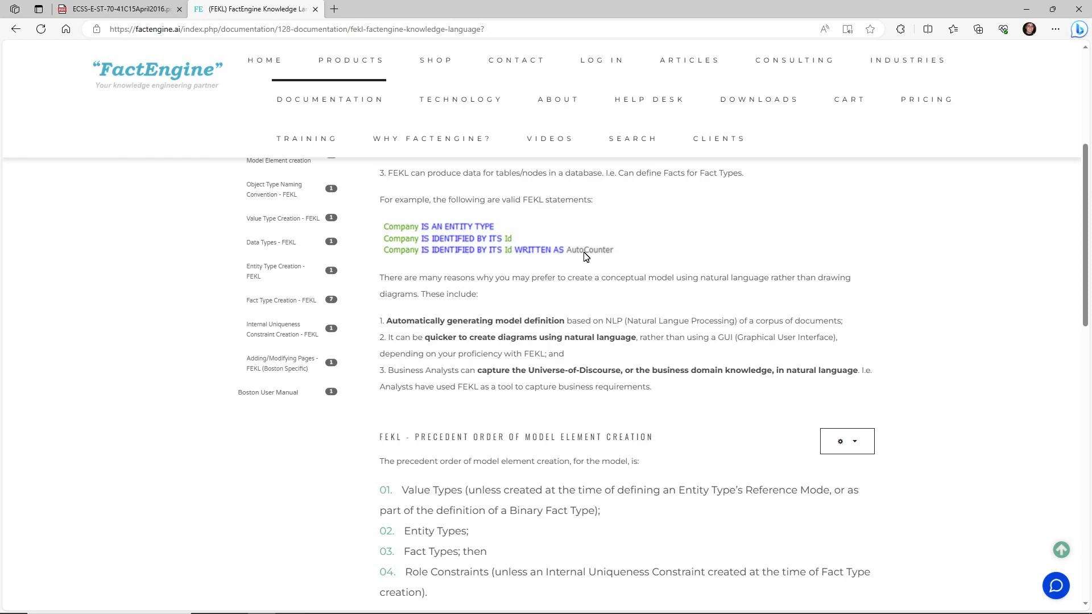
{"action": "scroll", "coordinate": [586, 256], "scroll_direction": "down", "scroll_amount": 8}
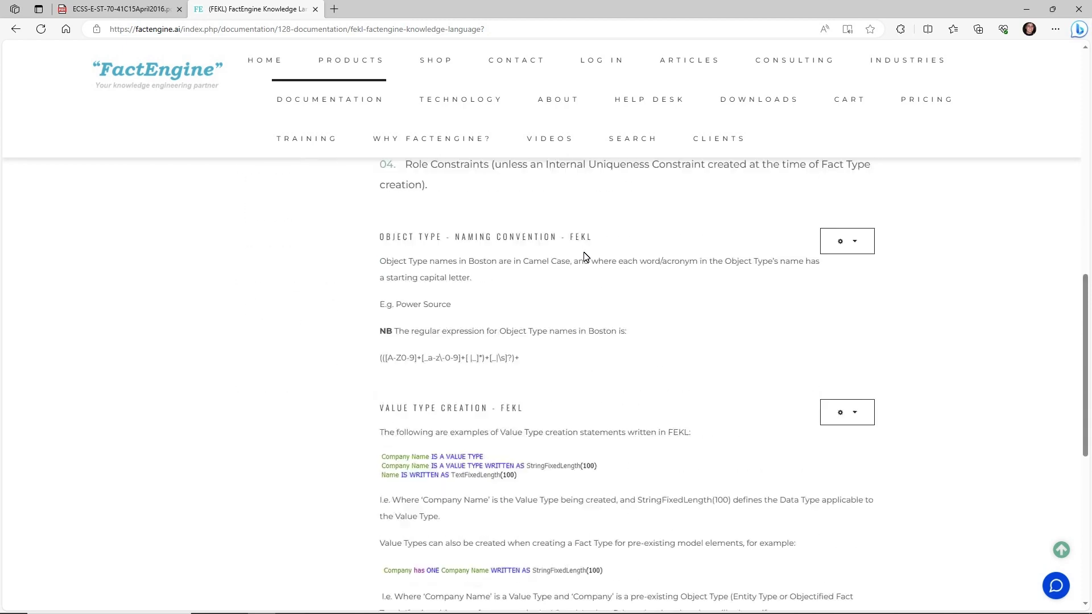
{"action": "scroll", "coordinate": [586, 257], "scroll_direction": "down", "scroll_amount": 3}
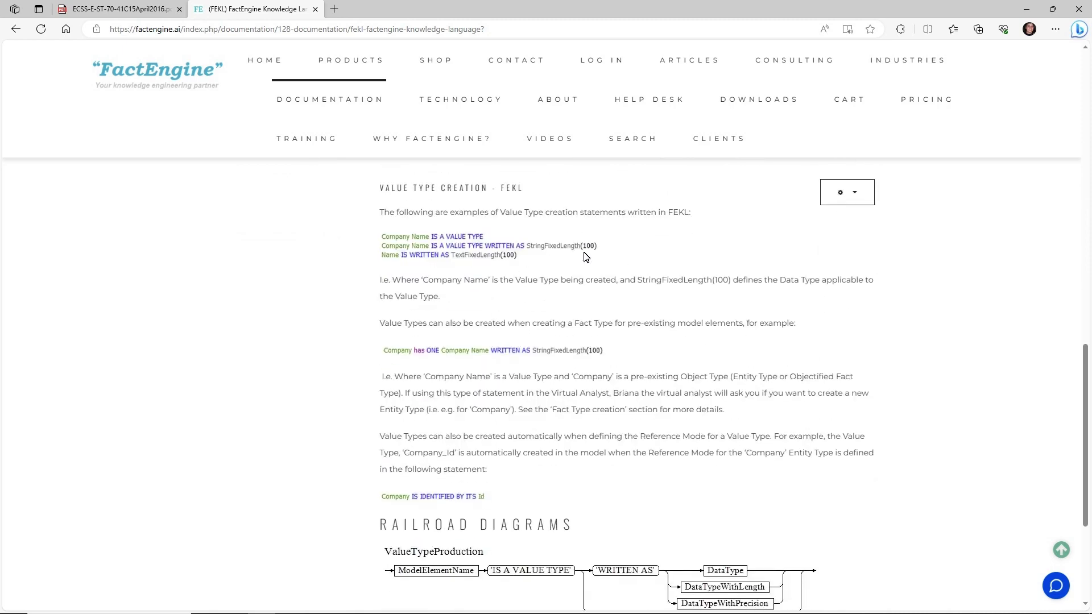
{"action": "scroll", "coordinate": [585, 256], "scroll_direction": "up", "scroll_amount": 1}
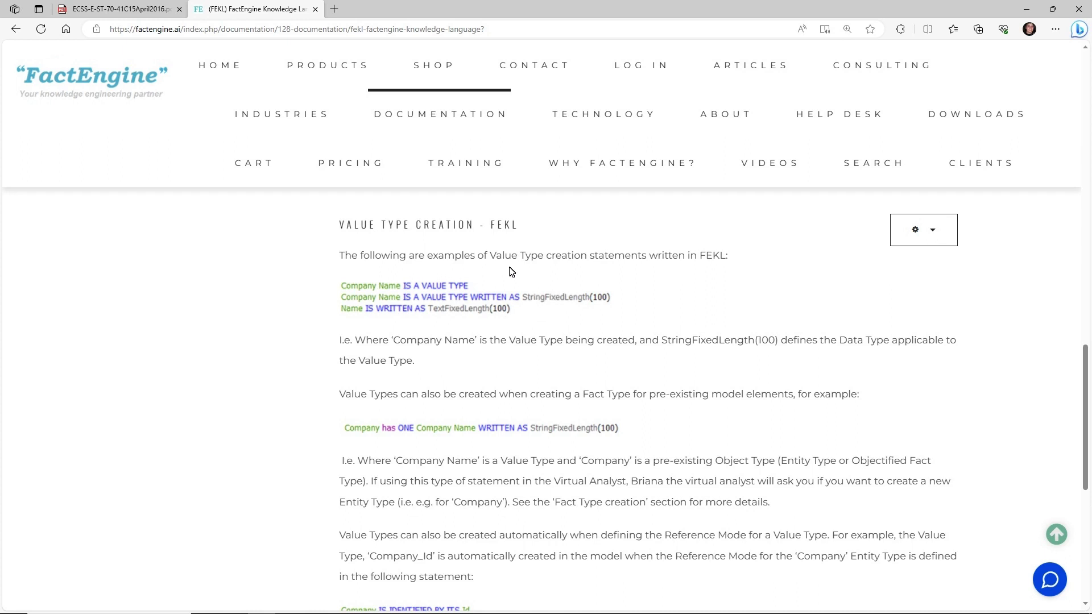
Switch back to Boston, widen the DocumentName column and look through the loaded statements
{"action": "key", "text": "alt+Tab"}
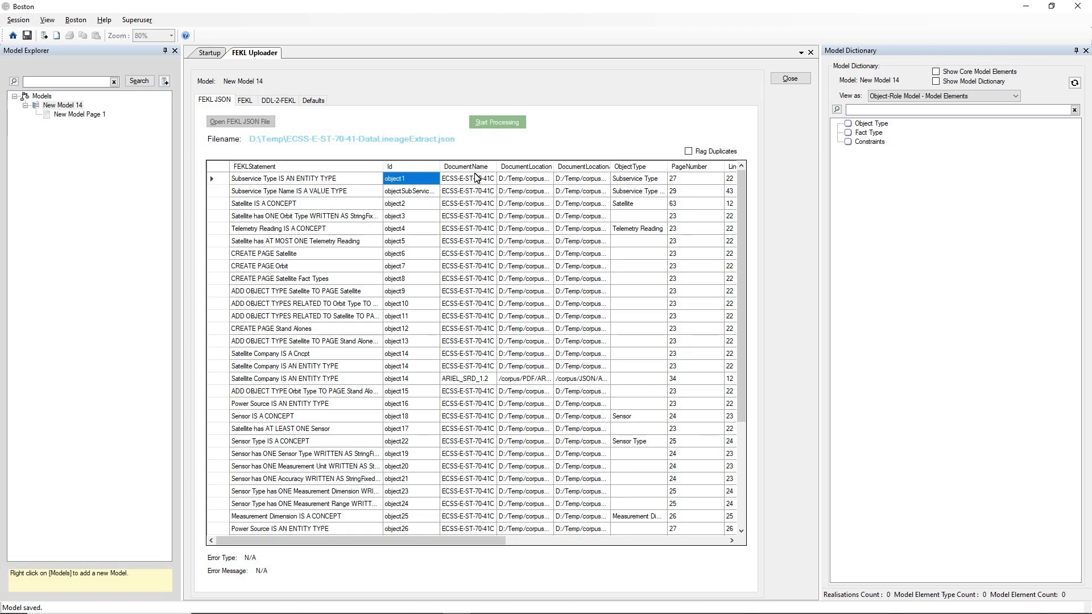
{"action": "left_click_drag", "start_coordinate": [496, 166], "coordinate": [553, 166]}
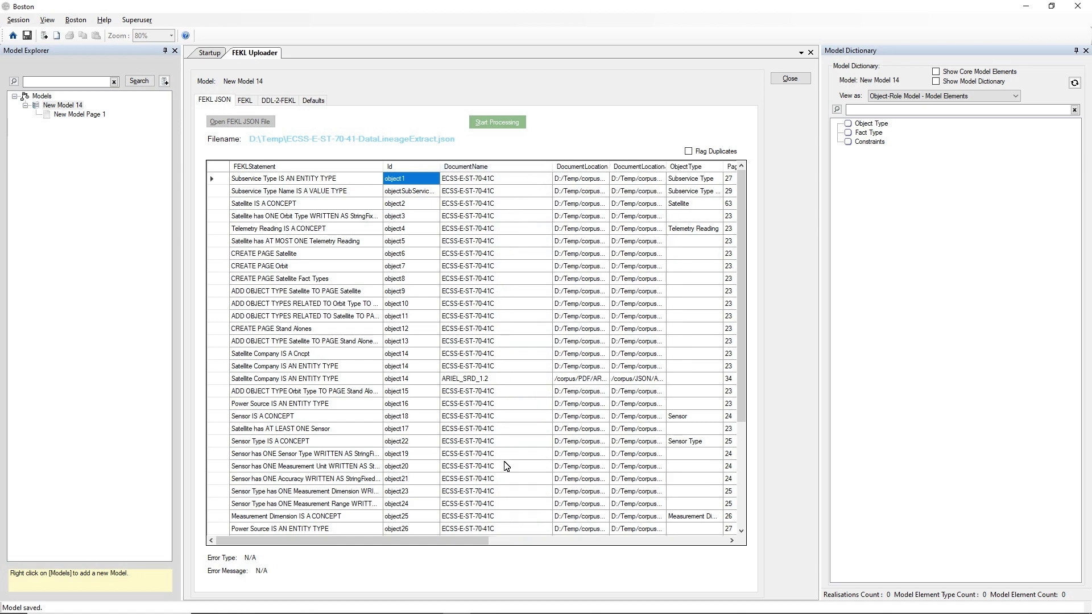
{"action": "scroll", "coordinate": [506, 466], "scroll_direction": "down", "scroll_amount": 4}
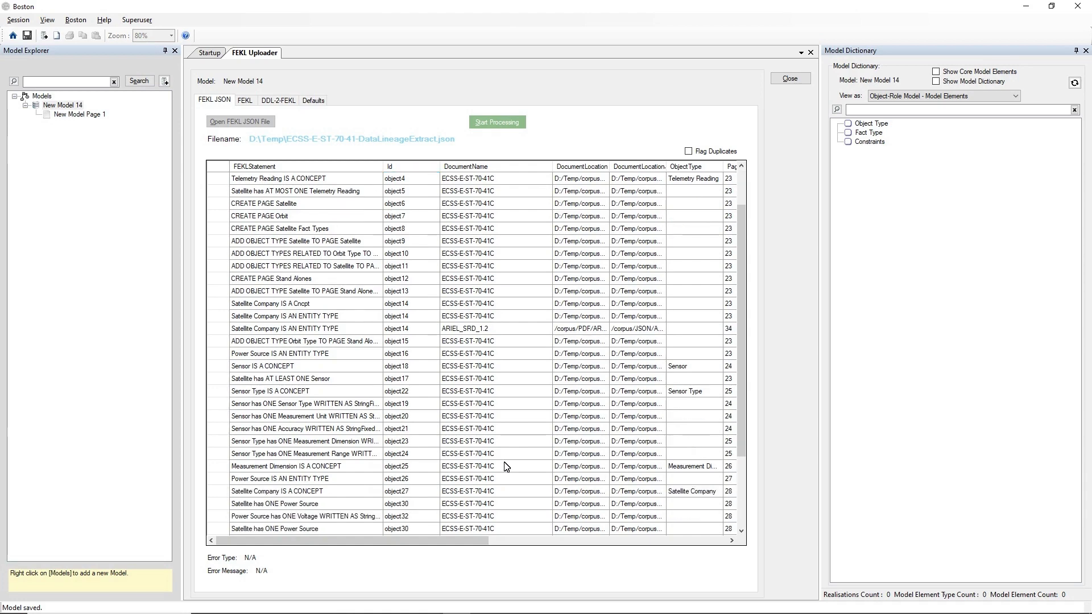
{"action": "scroll", "coordinate": [506, 466], "scroll_direction": "up", "scroll_amount": 4}
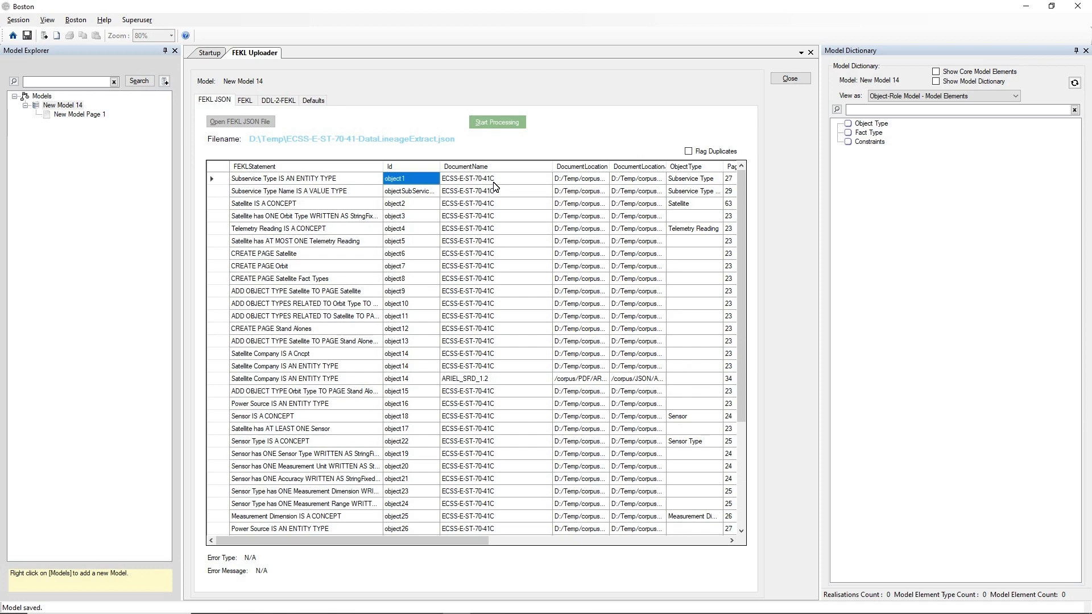
View the cover of ECSS-E-ST-70-41C15April2016.pdf in the web browser, and return to Boston
{"action": "key", "text": "alt+Tab"}
{"action": "key", "text": "alt+Tab"}
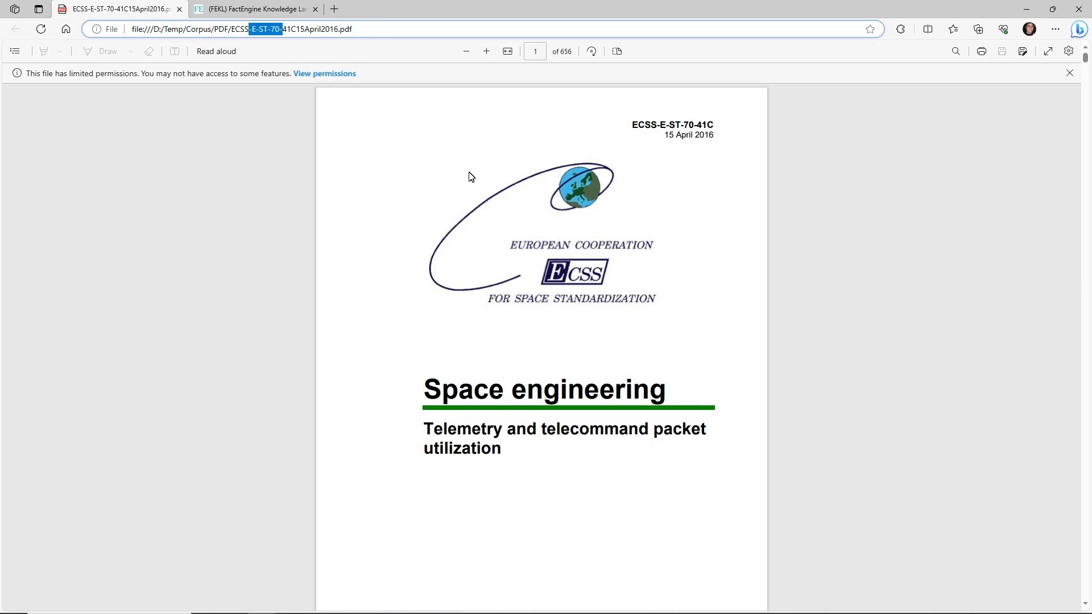
{"action": "key", "text": "alt+Tab"}
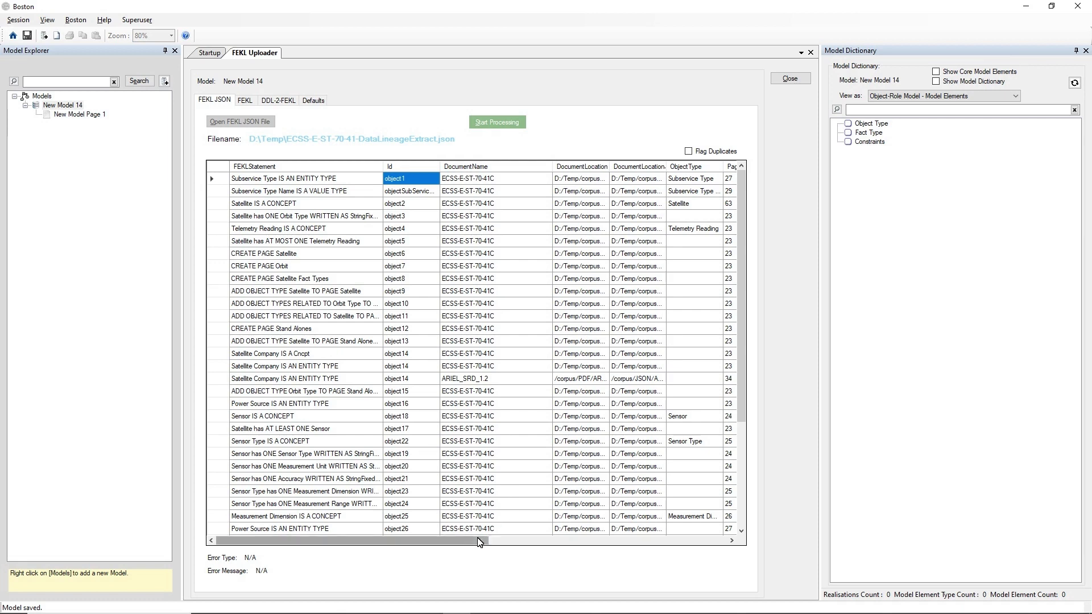
Widen the DocumentLocationJson column and review the remaining lineage columns across to InError
{"action": "left_click_drag", "start_coordinate": [486, 540], "coordinate": [629, 540]}
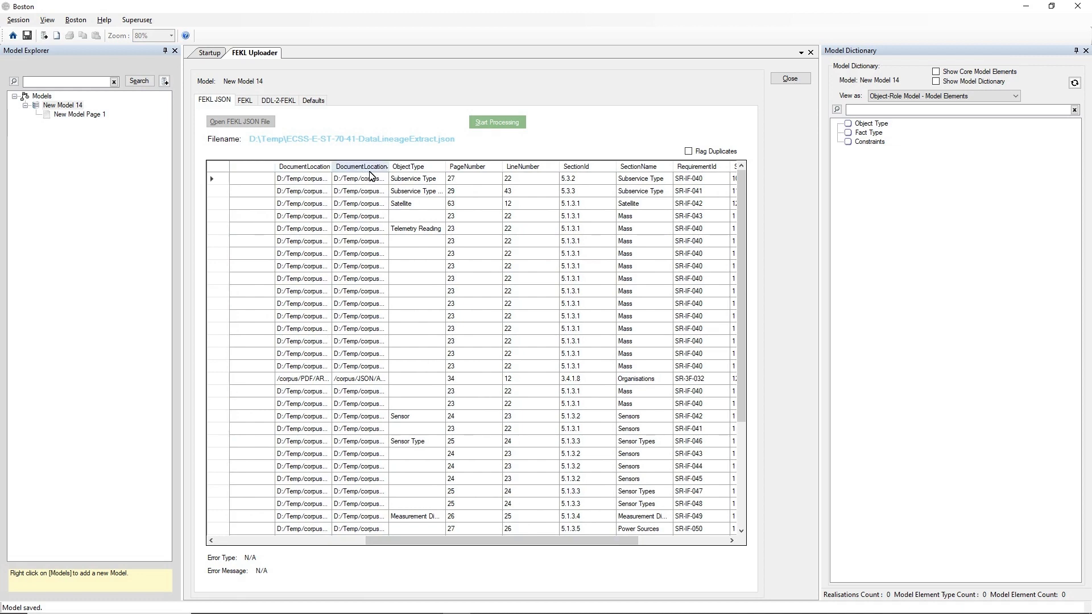
{"action": "left_click_drag", "start_coordinate": [388, 166], "coordinate": [438, 167]}
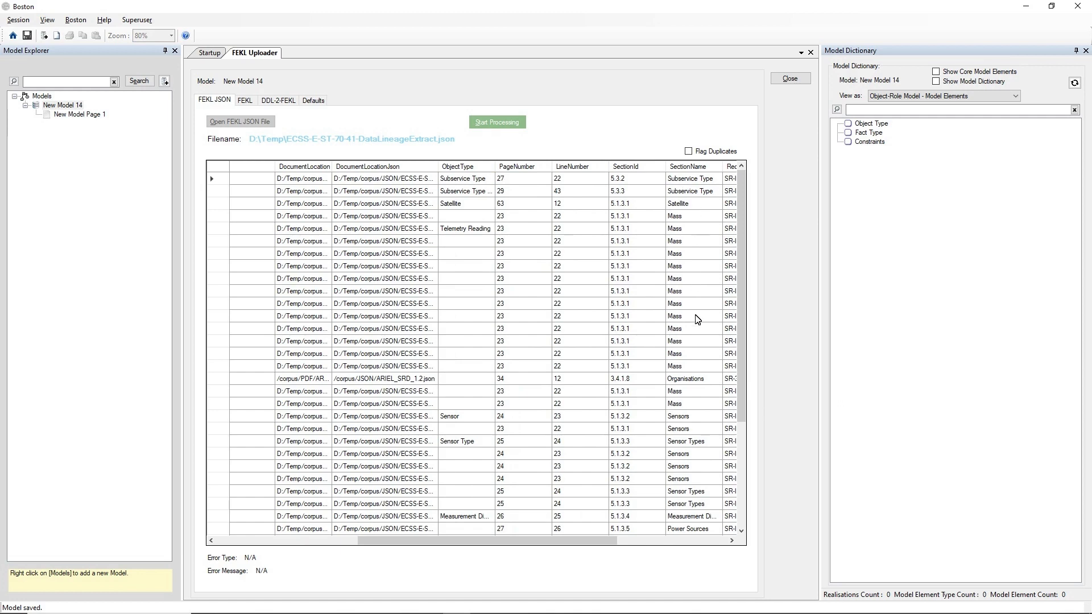
{"action": "left_click_drag", "start_coordinate": [616, 540], "coordinate": [737, 536]}
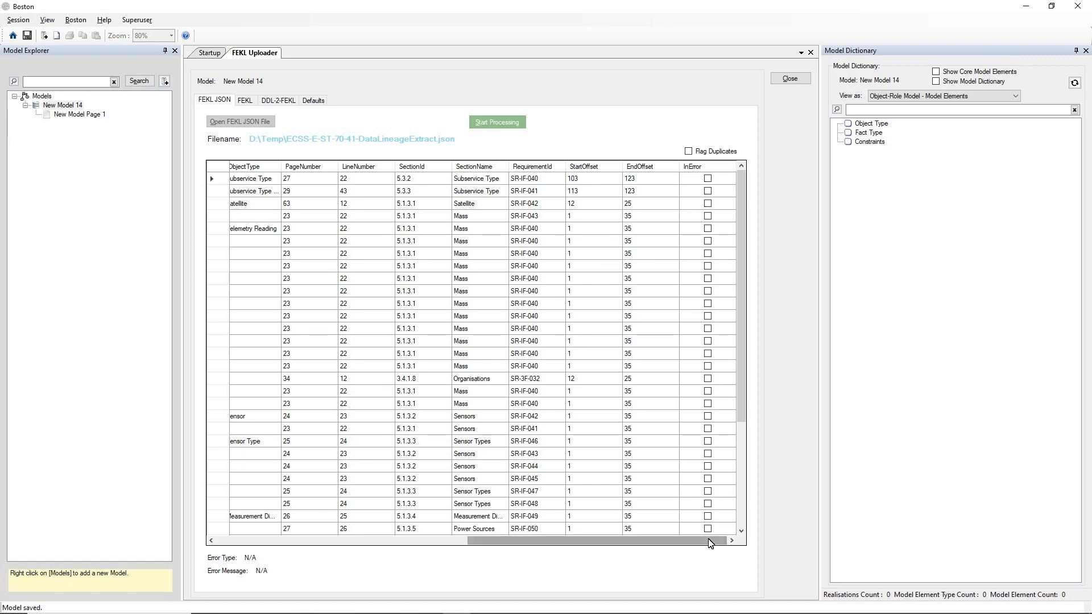
{"action": "left_click_drag", "start_coordinate": [710, 543], "coordinate": [374, 489]}
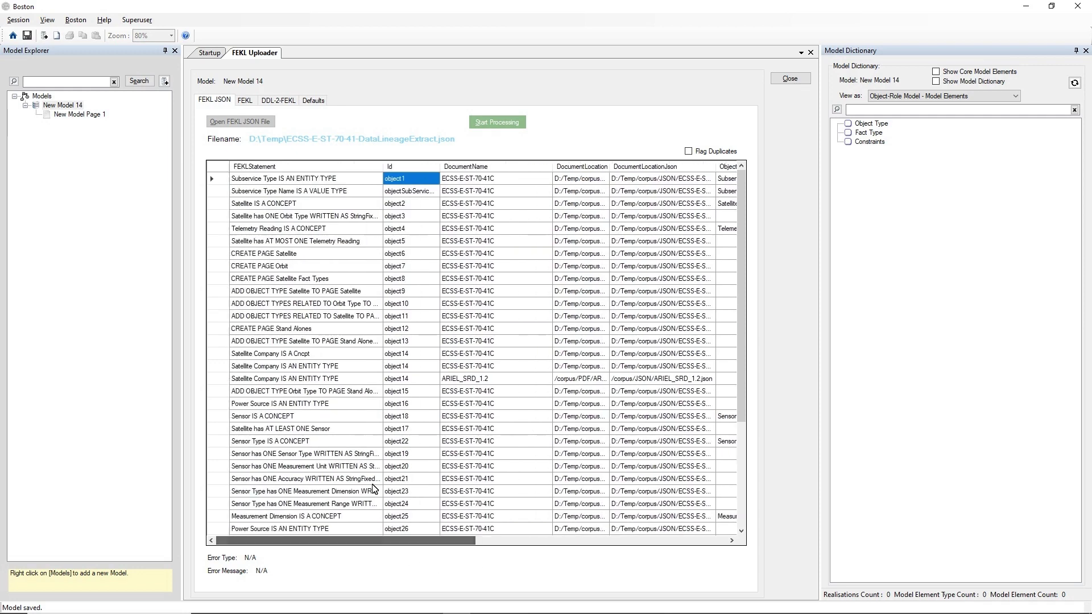
Review the uploader's default metadata lineage properties, and return to the loaded FEKL JSON statements
{"action": "left_click", "coordinate": [314, 102]}
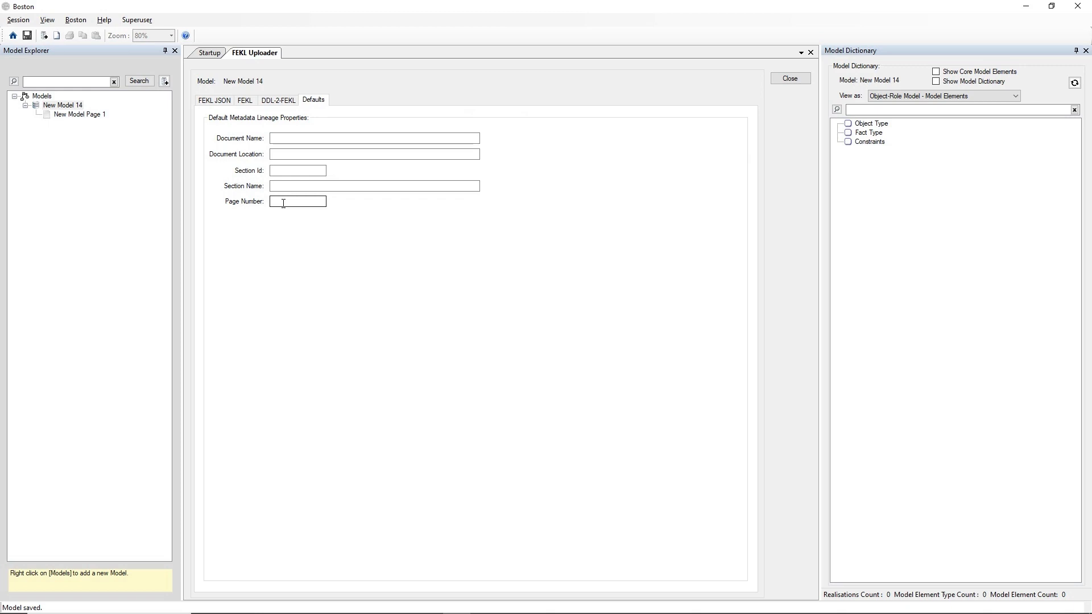
{"action": "left_click", "coordinate": [282, 155]}
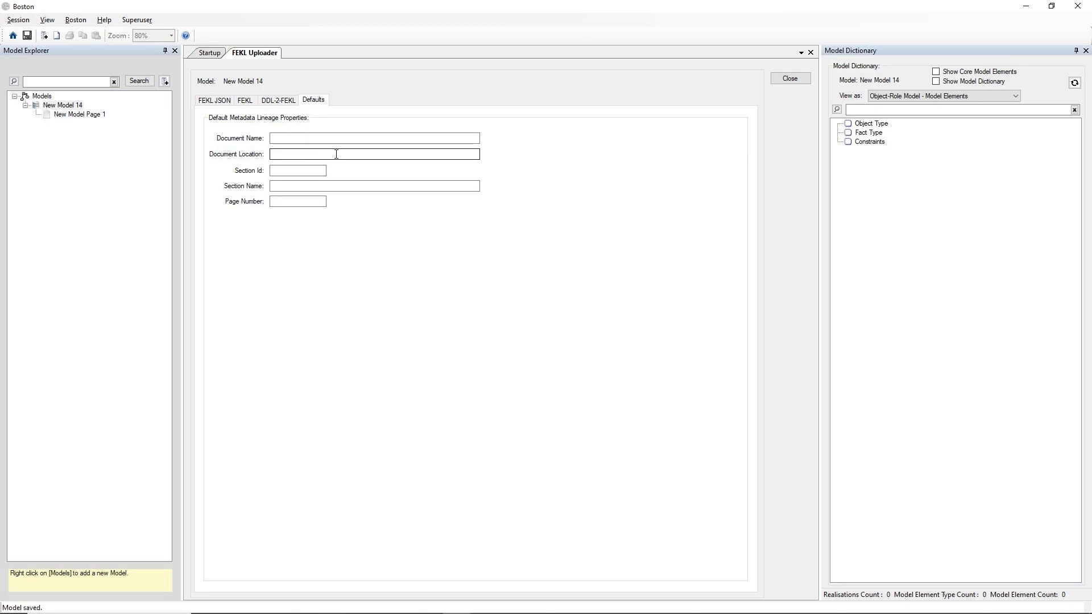
{"action": "left_click", "coordinate": [315, 103]}
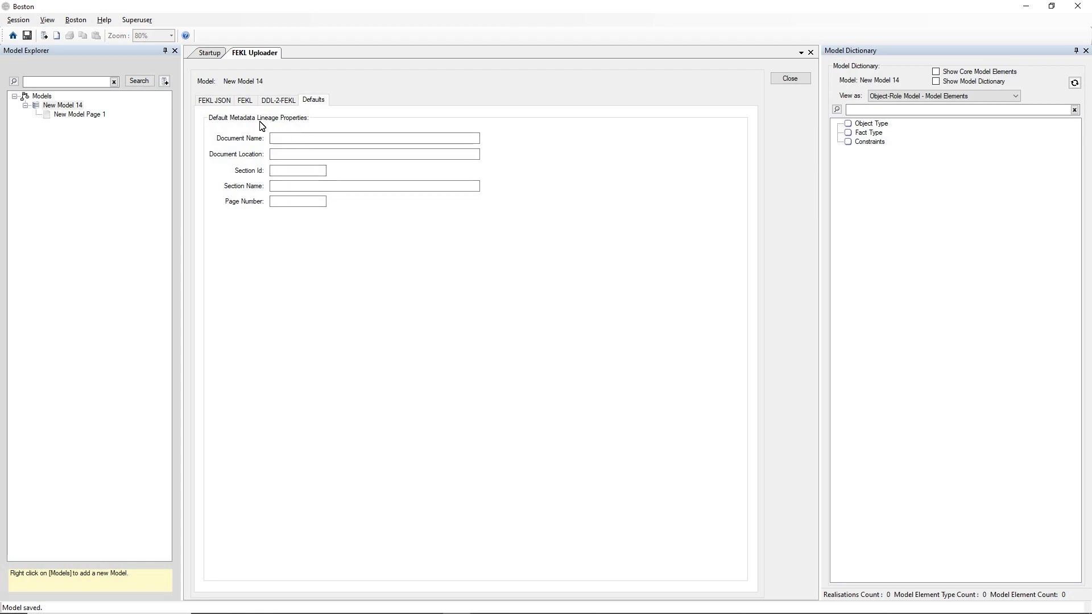
{"action": "left_click", "coordinate": [222, 101]}
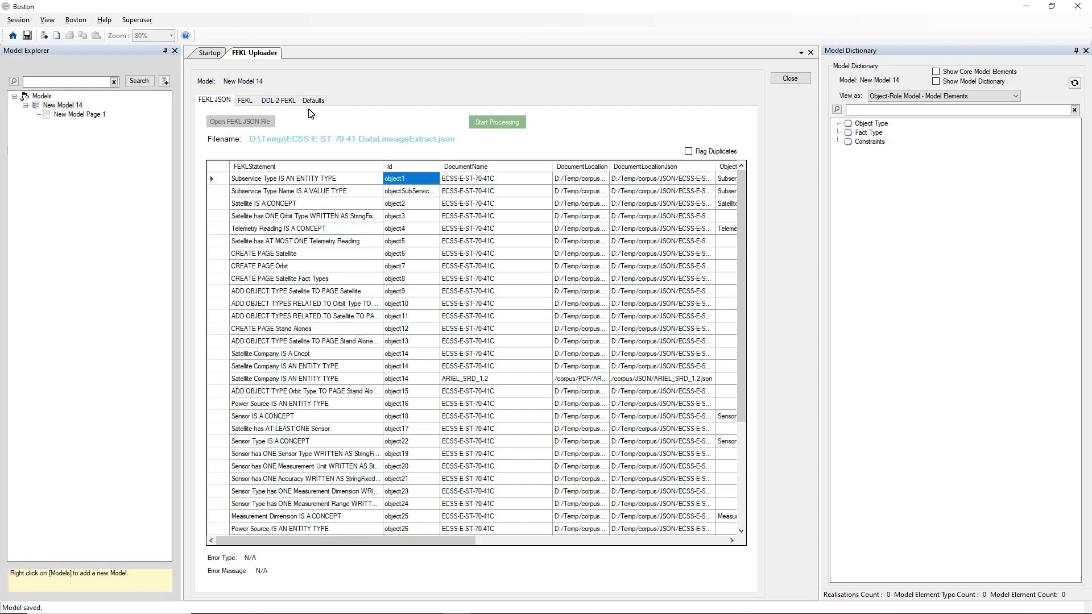
Process the loaded FEKL statements and check the error details of the "Satellite Company IS A Cncpt" row
{"action": "left_click", "coordinate": [496, 123]}
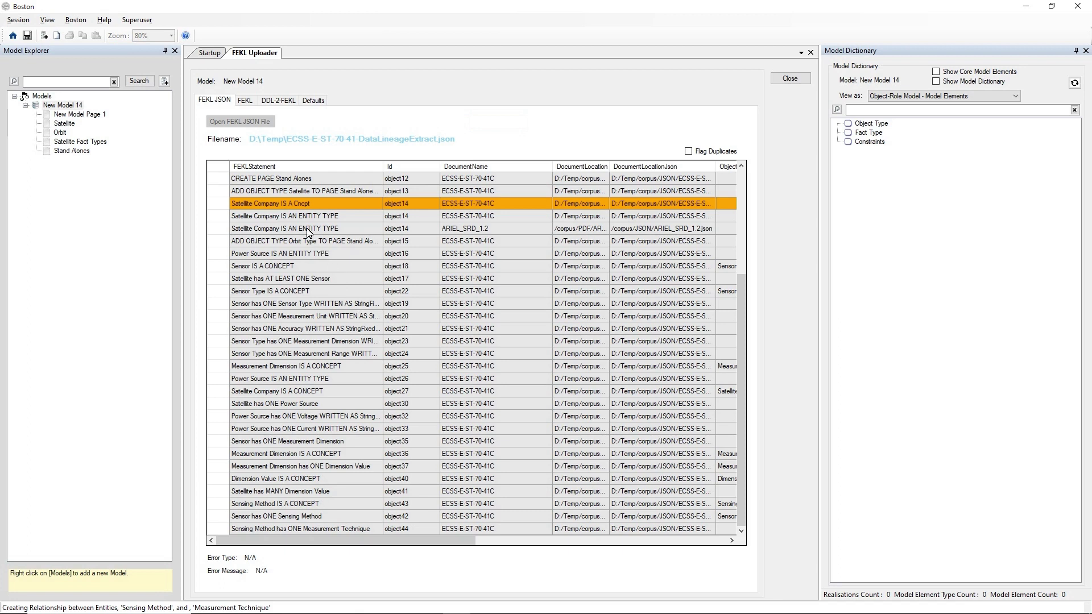
{"action": "left_click", "coordinate": [219, 205]}
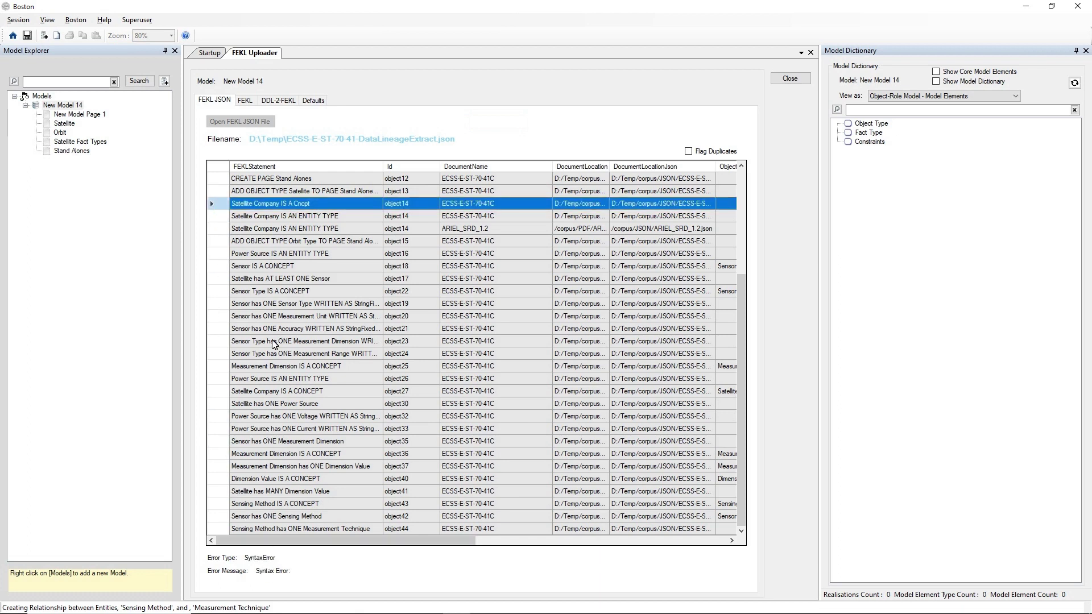
Correct the errored statement to read "Satellite Company IS A CONCEPT"
{"action": "left_click", "coordinate": [296, 205]}
{"action": "left_click", "coordinate": [296, 205]}
{"action": "left_click_drag", "start_coordinate": [297, 204], "coordinate": [331, 204]}
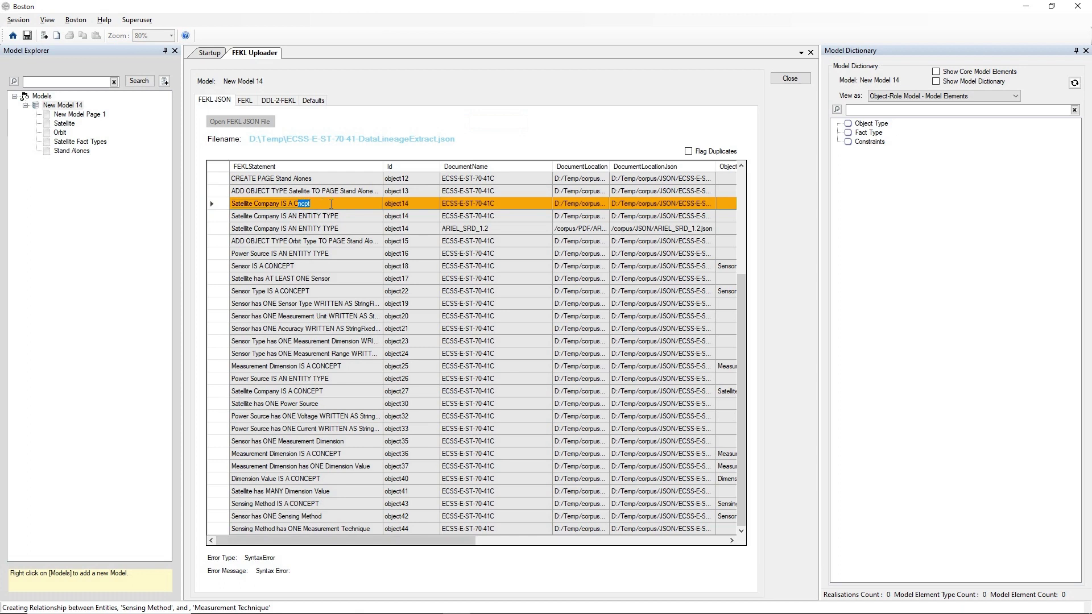
{"action": "type", "text": "ONCEPT"}
{"action": "left_click", "coordinate": [349, 217]}
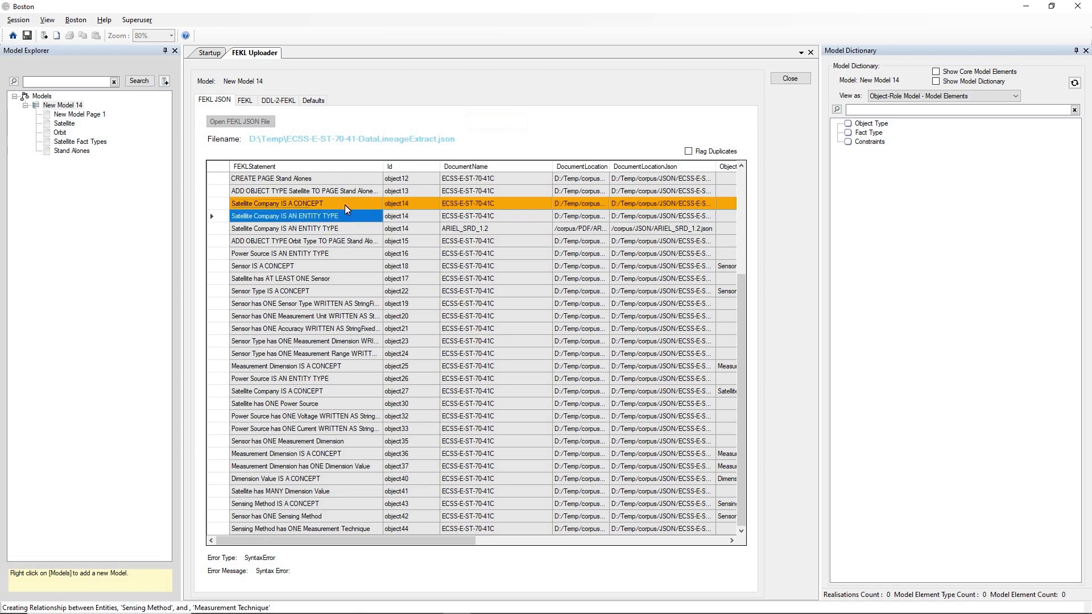
{"action": "right_click", "coordinate": [334, 204]}
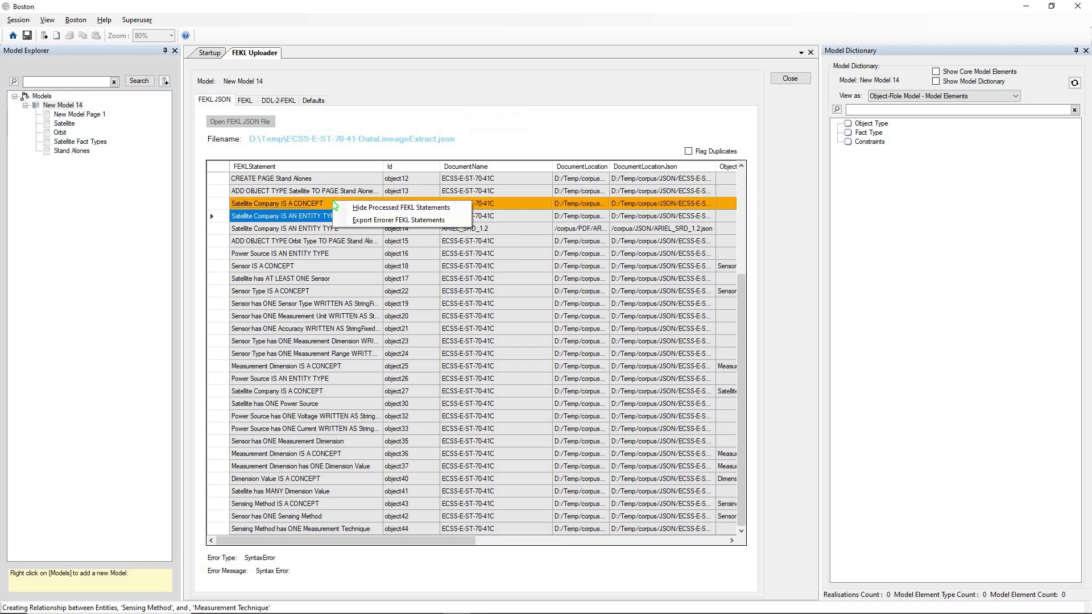
{"action": "left_click", "coordinate": [352, 219]}
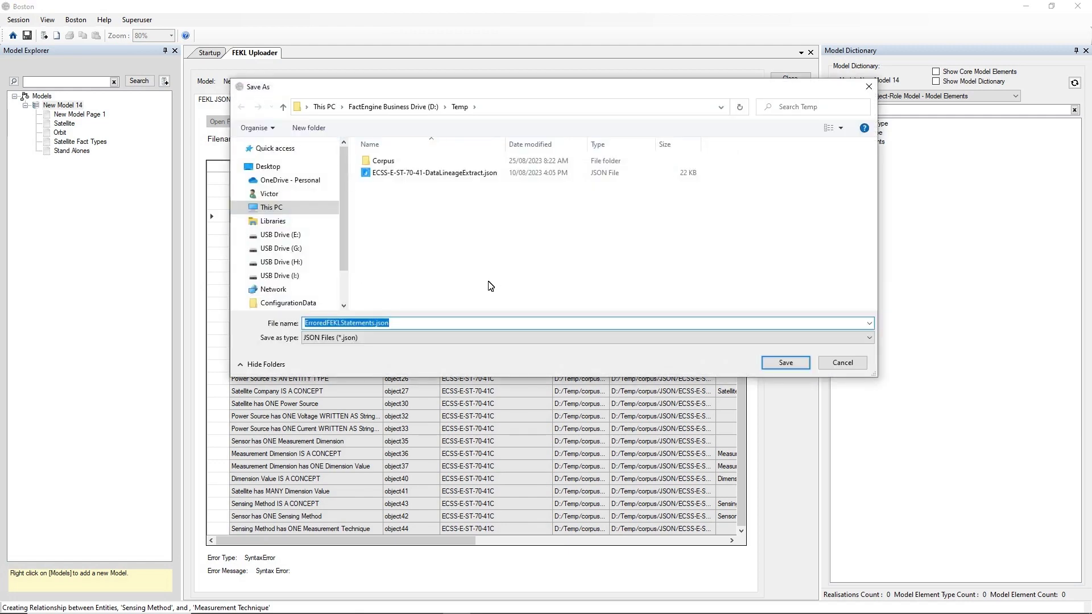
{"action": "left_click", "coordinate": [842, 363]}
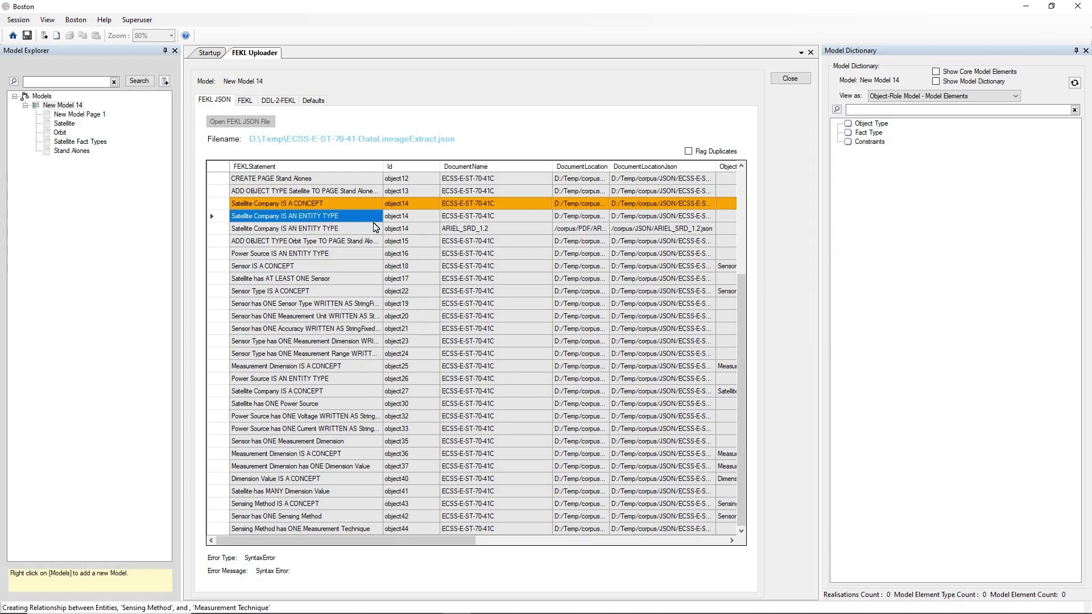
Hide the processed FEKL statements in the uploader's statement list
{"action": "right_click", "coordinate": [340, 188]}
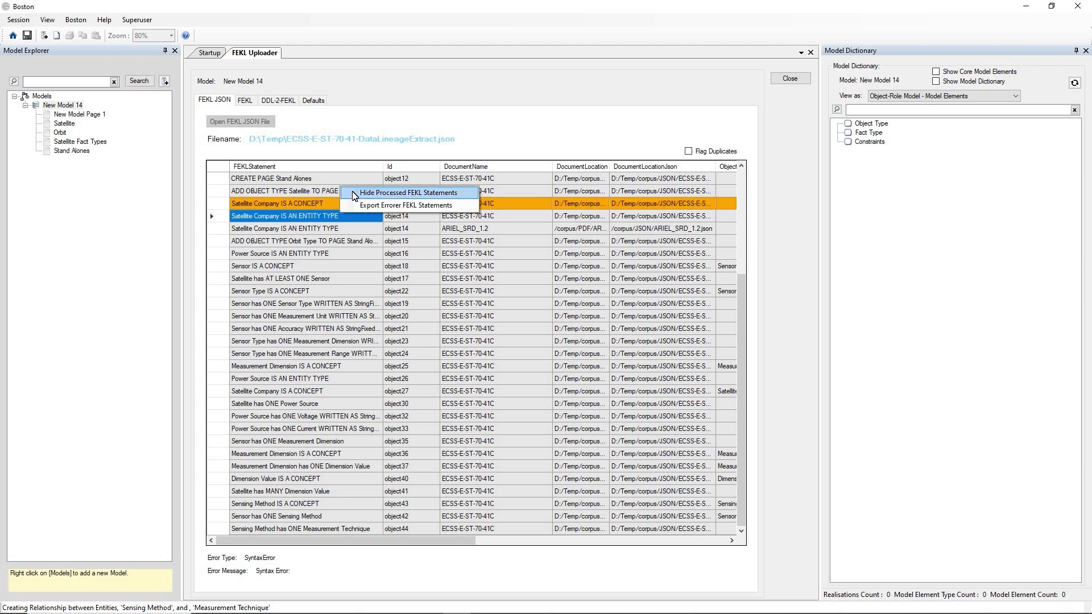
{"action": "left_click", "coordinate": [355, 194]}
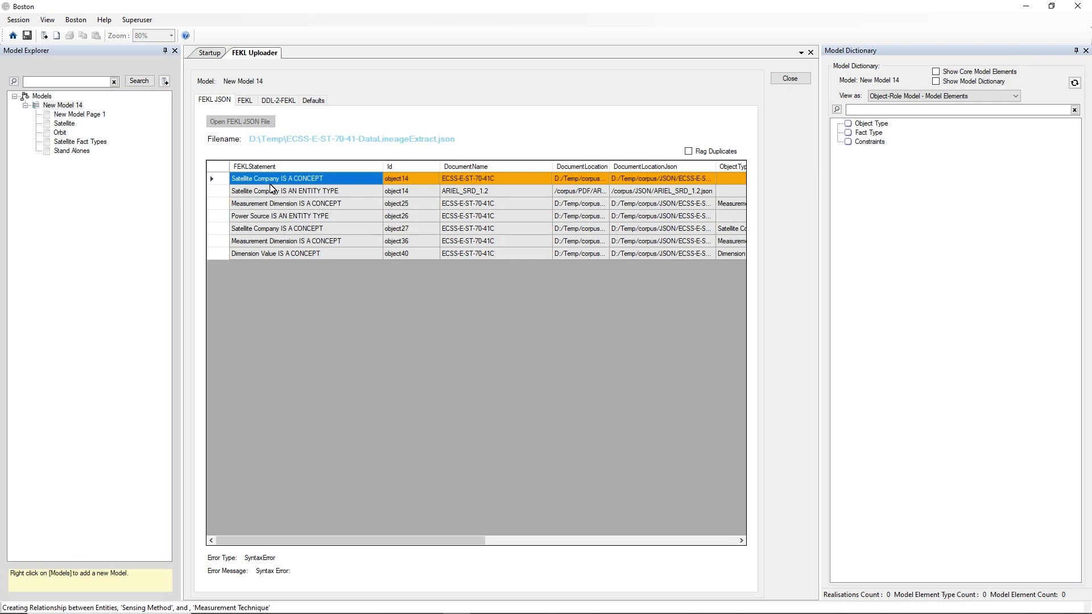
Open the glossary of New Model 14 and view the full verbalisation of Subservice Type
{"action": "right_click", "coordinate": [74, 106]}
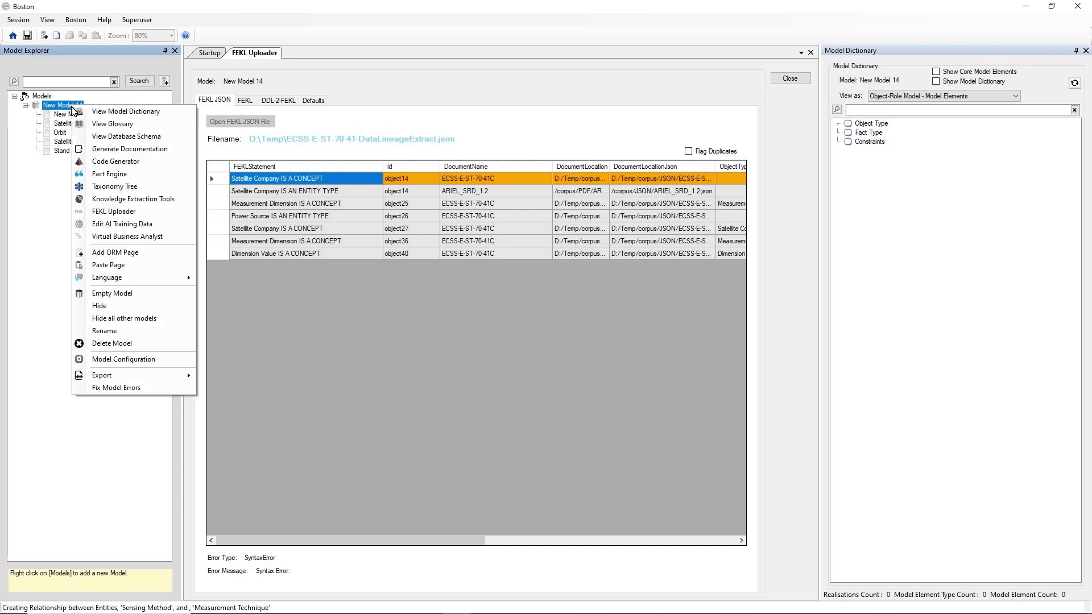
{"action": "left_click", "coordinate": [94, 124]}
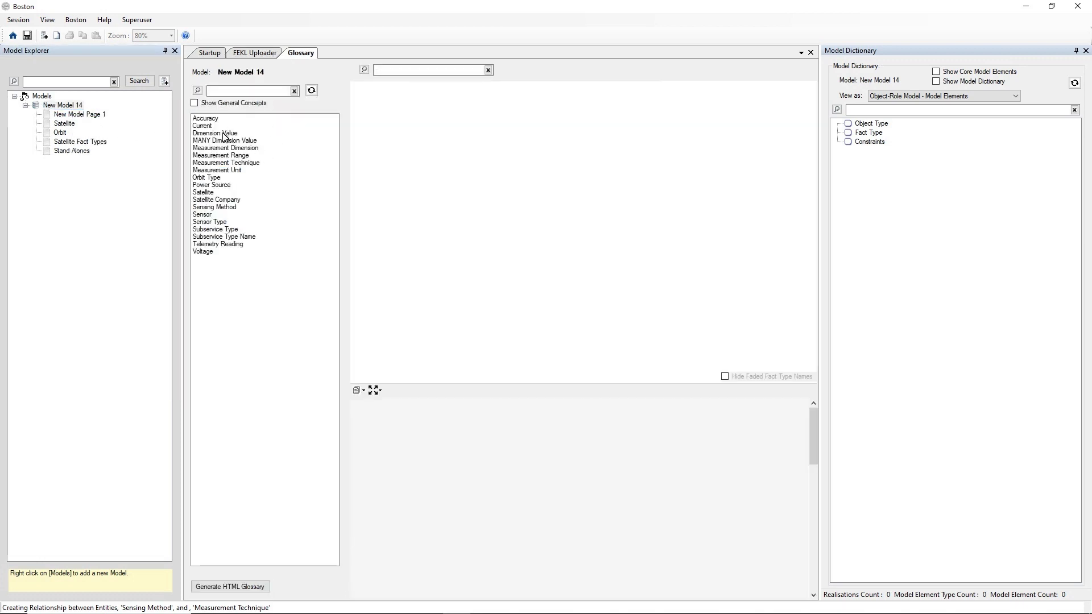
{"action": "left_click", "coordinate": [218, 229]}
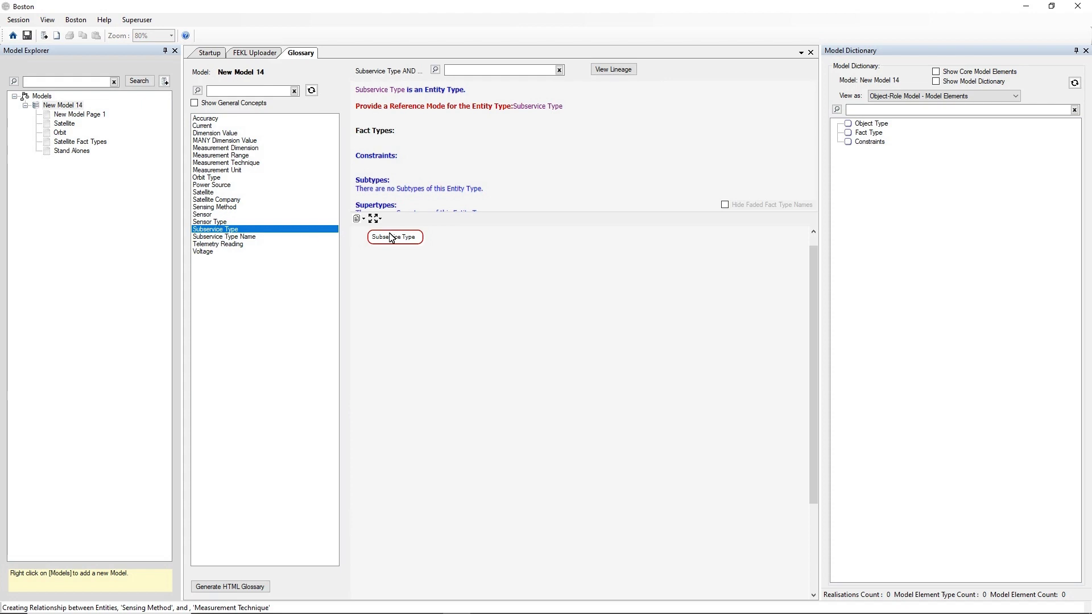
{"action": "left_click_drag", "start_coordinate": [472, 224], "coordinate": [474, 270]}
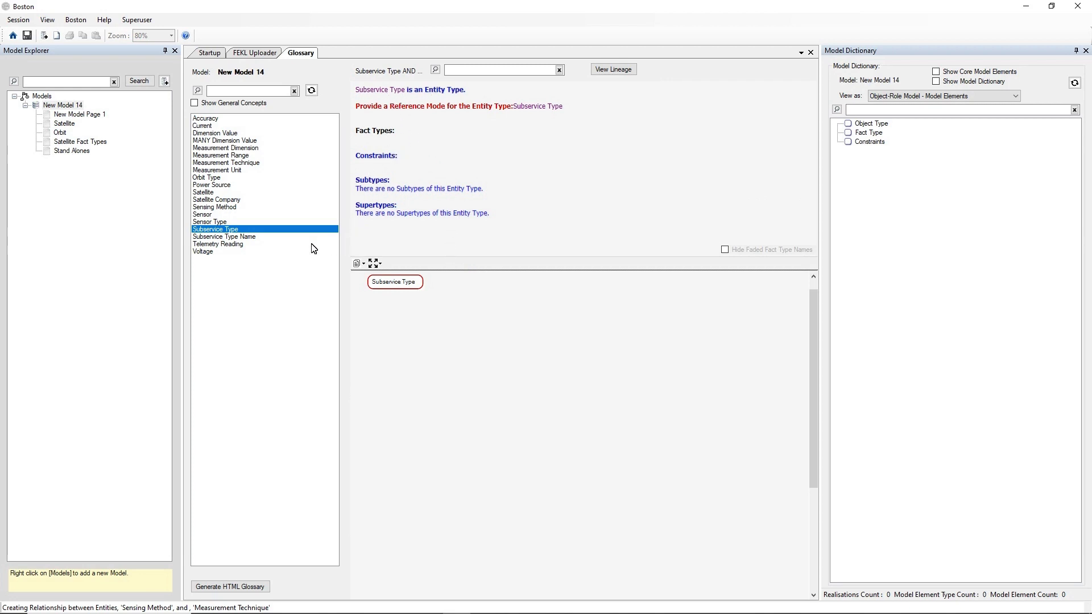
Show the metadata lineage of Subservice Type and open its source document
{"action": "right_click", "coordinate": [229, 231]}
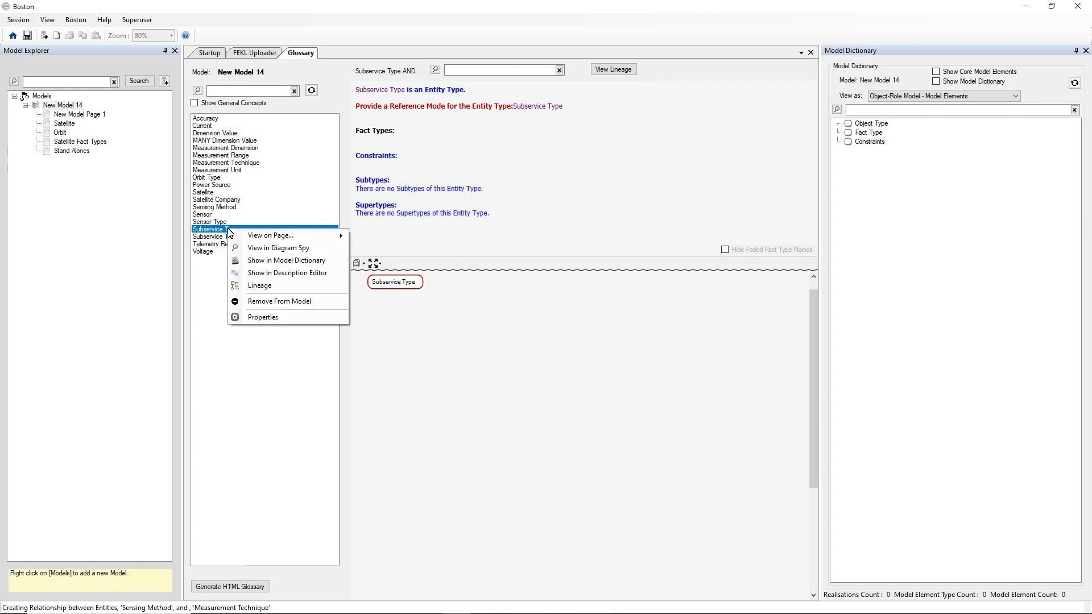
{"action": "left_click", "coordinate": [261, 285]}
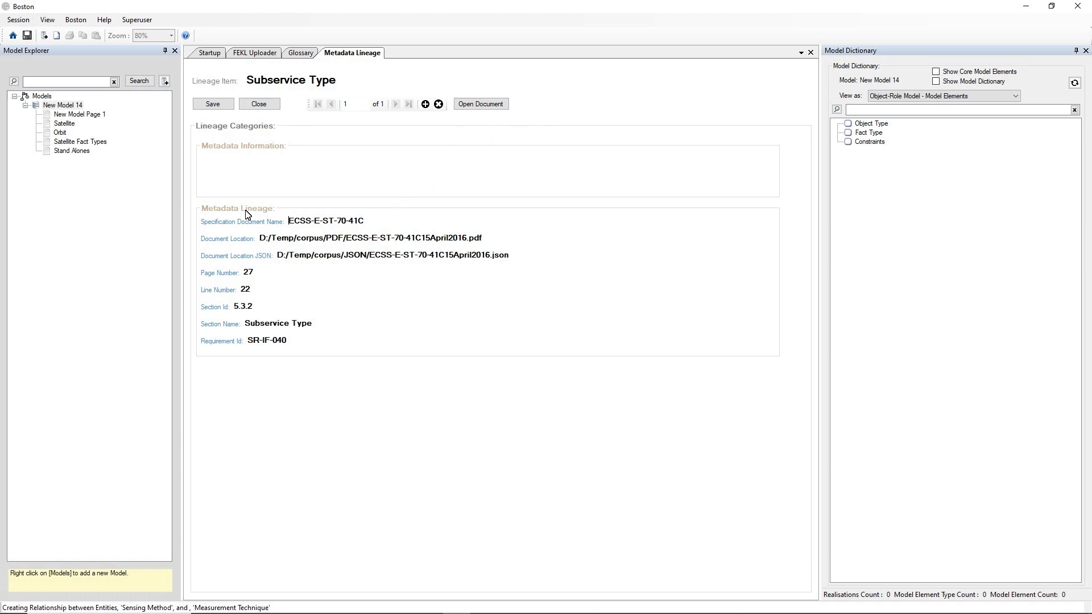
{"action": "left_click", "coordinate": [476, 104]}
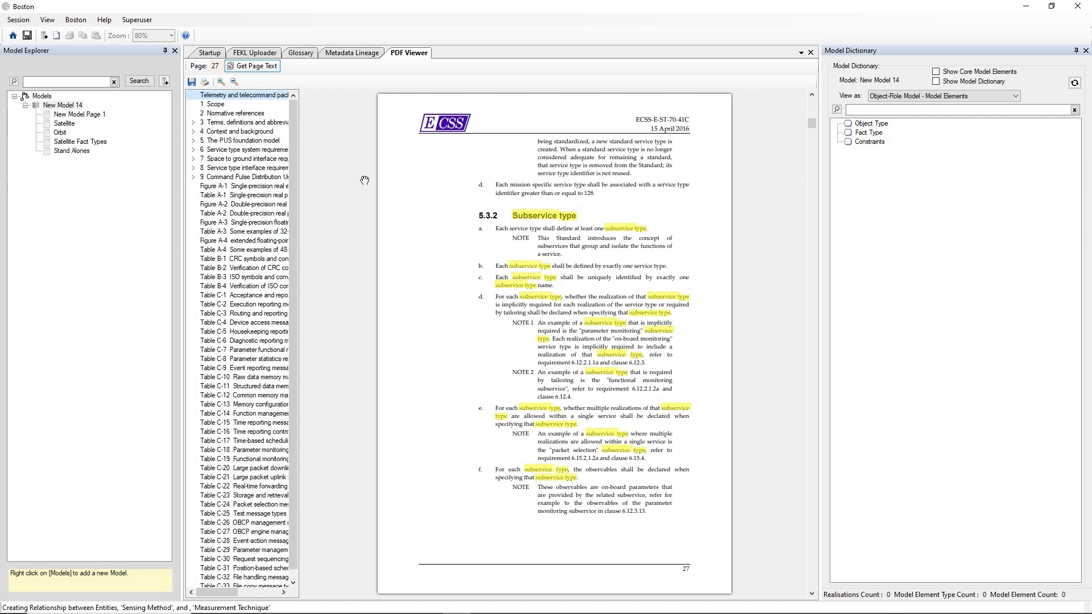
Get the text of PDF page 27 and paste it as document text into New Model 14's Knowledge Extraction Tools
{"action": "left_click", "coordinate": [255, 67]}
{"action": "left_click", "coordinate": [257, 55]}
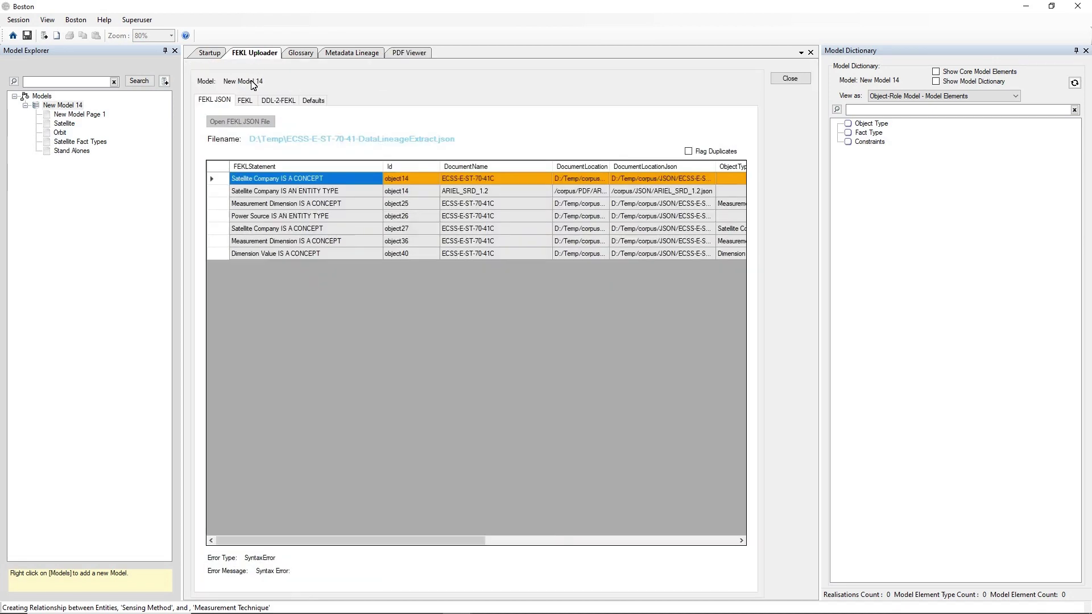
{"action": "left_click", "coordinate": [245, 100]}
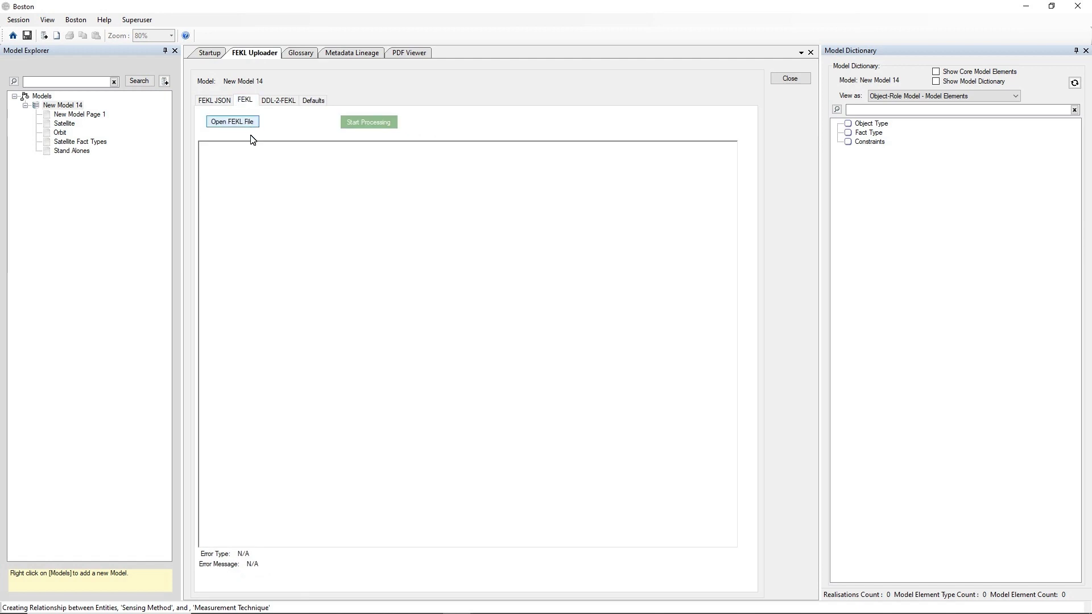
{"action": "right_click", "coordinate": [48, 110]}
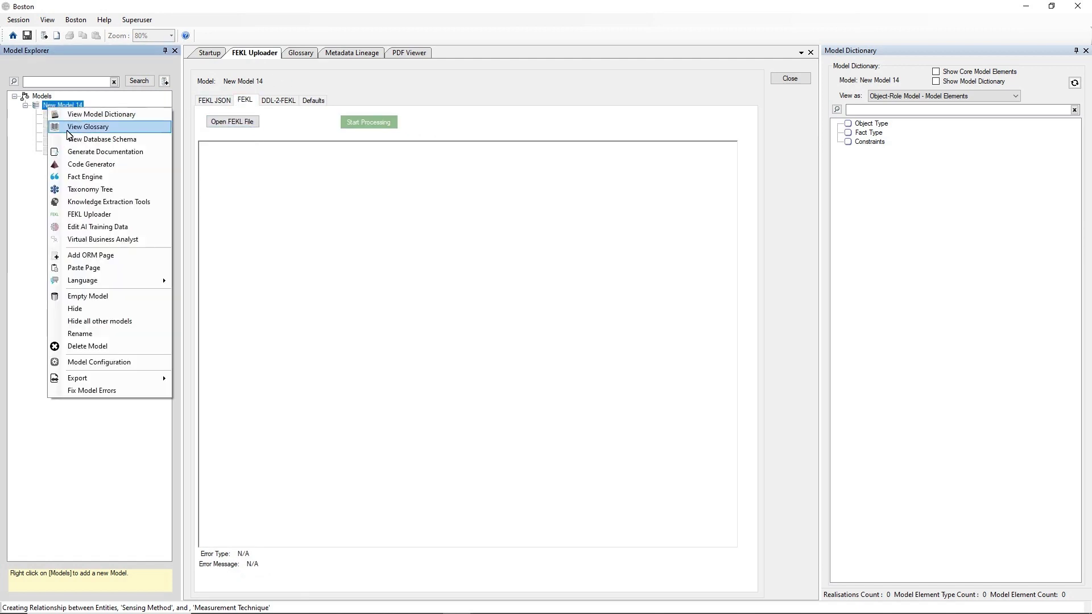
{"action": "left_click", "coordinate": [121, 202]}
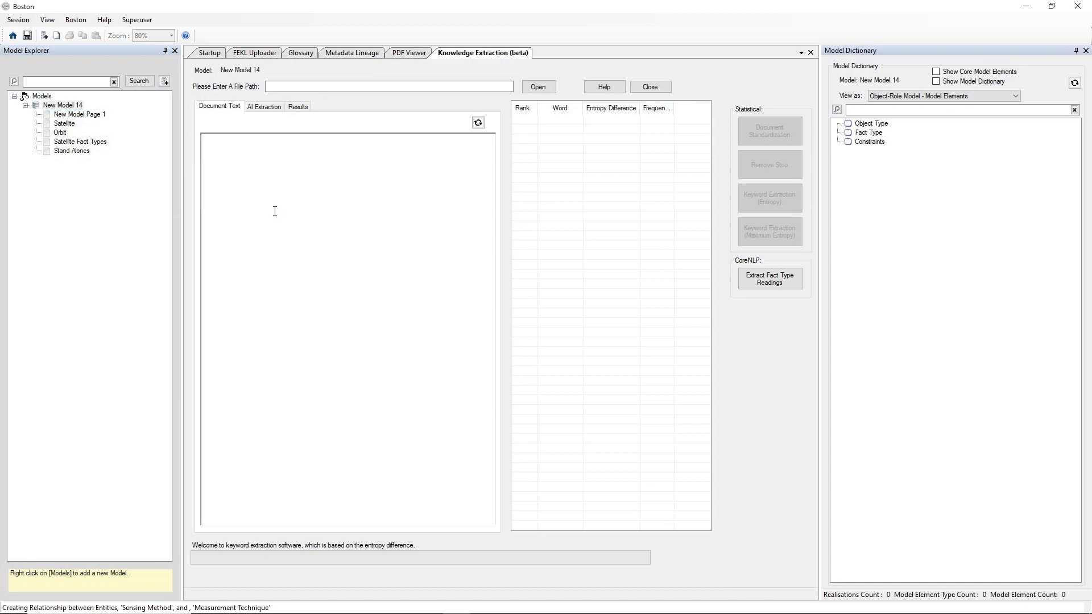
{"action": "key", "text": "ctrl+v"}
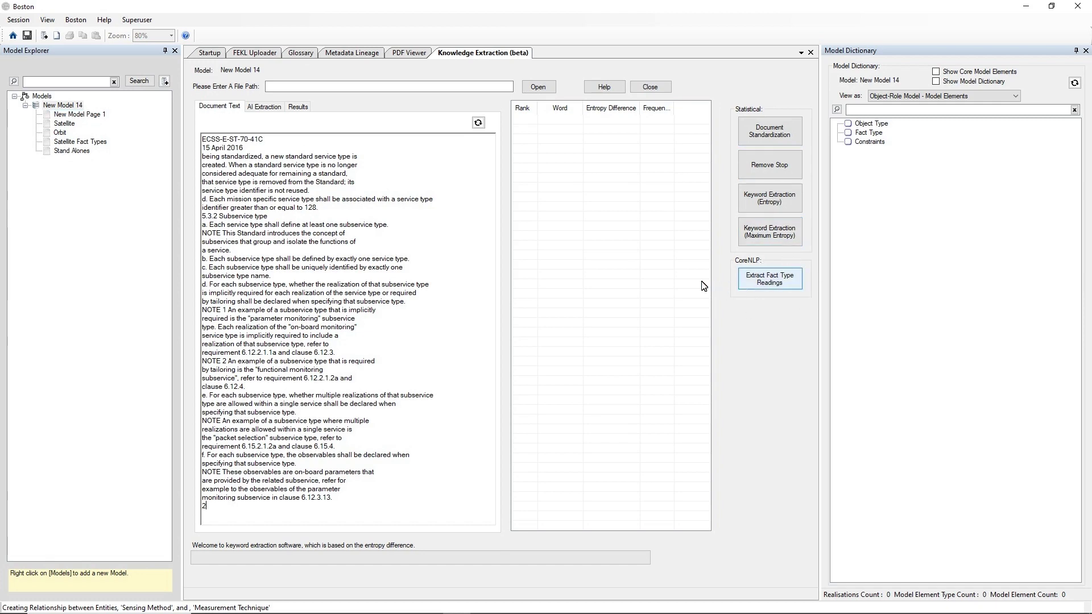
Review the FEKL Extractor prompt for AI extraction, and extract the fact type readings from the document text with CoreNLP
{"action": "left_click", "coordinate": [264, 107]}
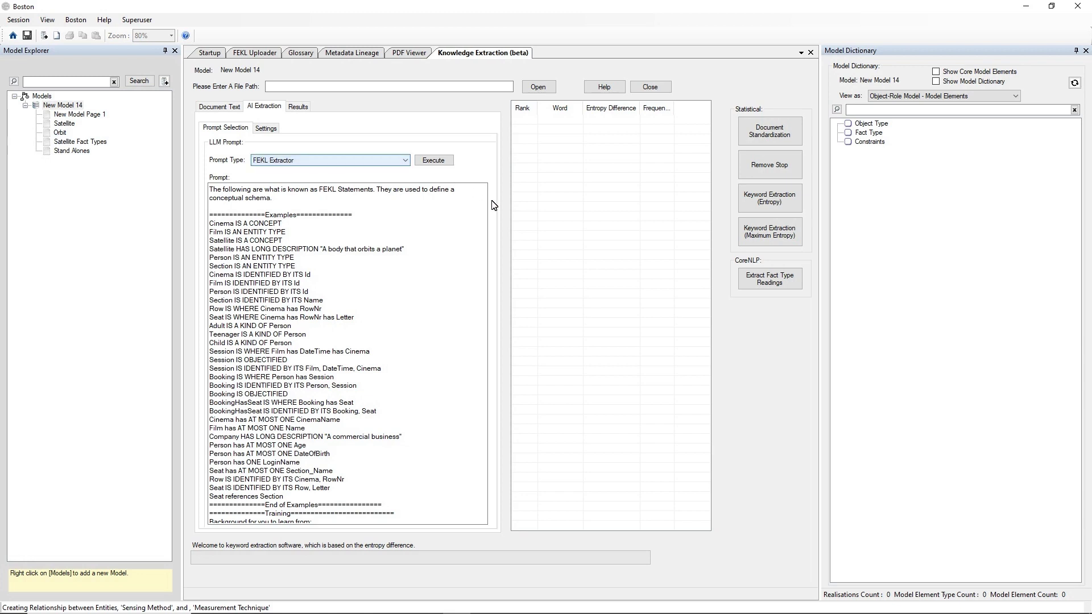
{"action": "left_click", "coordinate": [756, 283]}
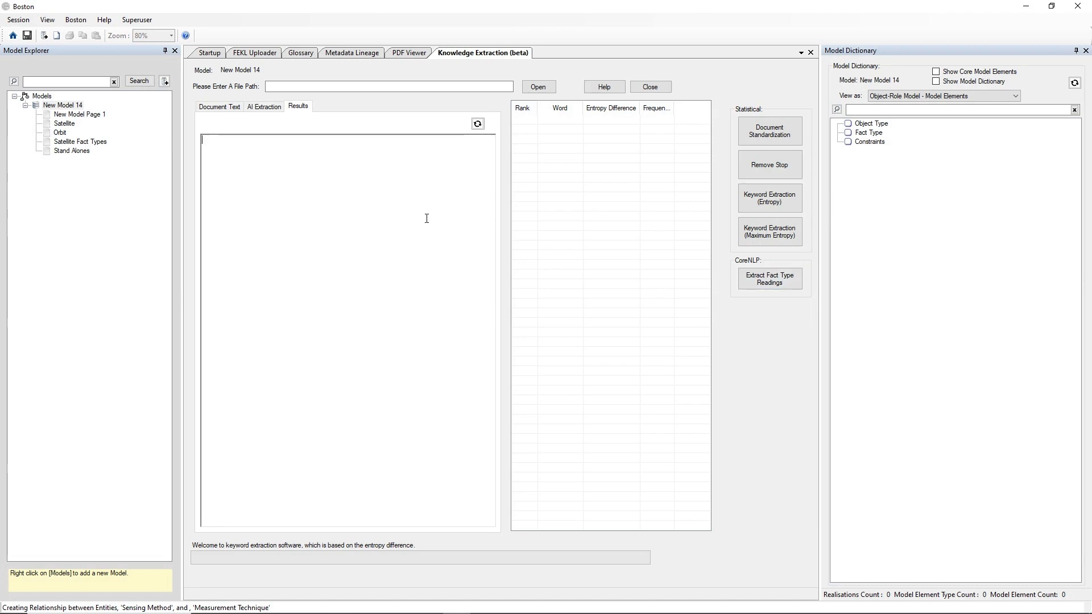
{"action": "left_click", "coordinate": [740, 280]}
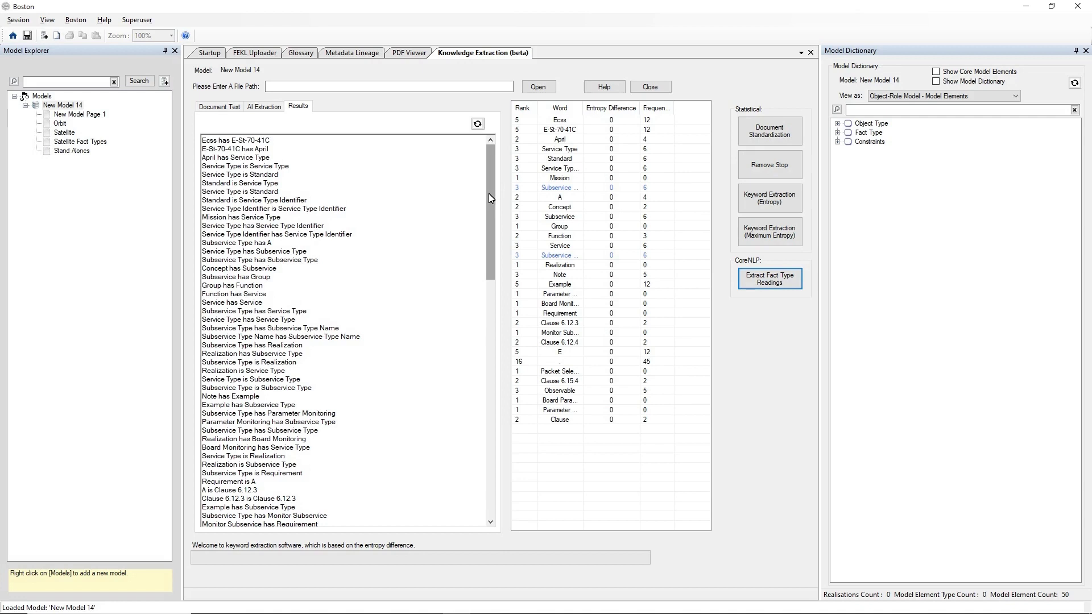
Widen the Word column of the extracted keywords and refresh the highlighting of the fact type readings
{"action": "left_click_drag", "start_coordinate": [583, 108], "coordinate": [626, 111]}
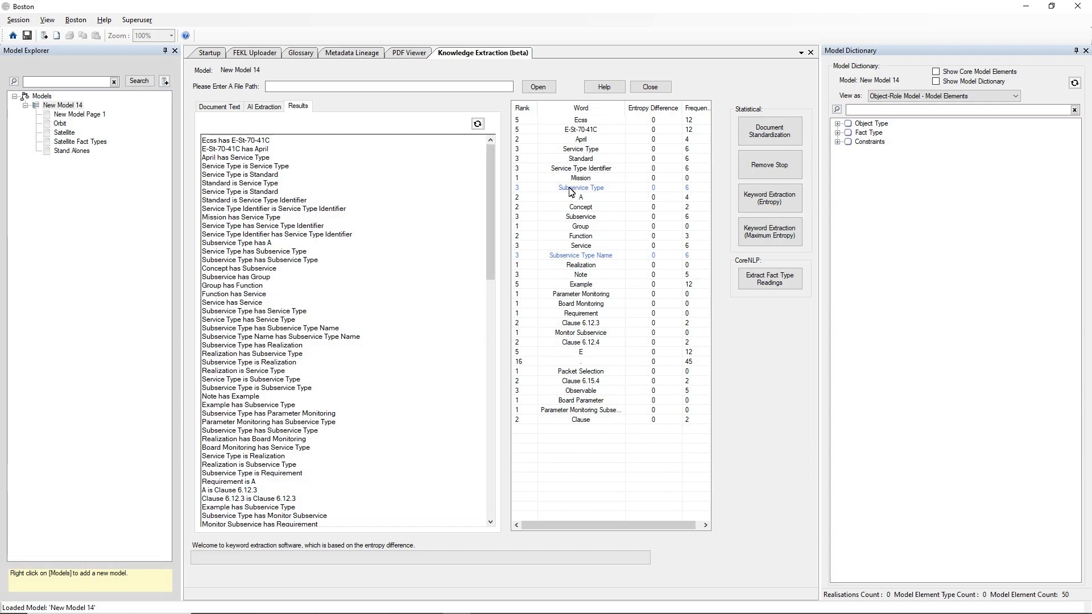
{"action": "left_click", "coordinate": [478, 125]}
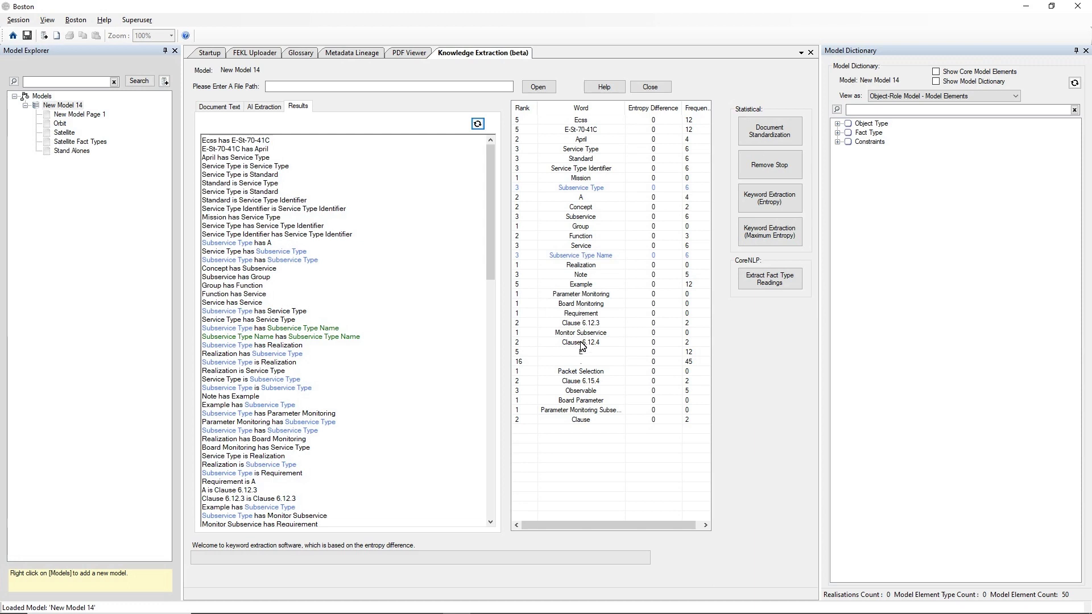
Add the extracted word "Observable" to the model as an entity type
{"action": "left_click", "coordinate": [581, 392]}
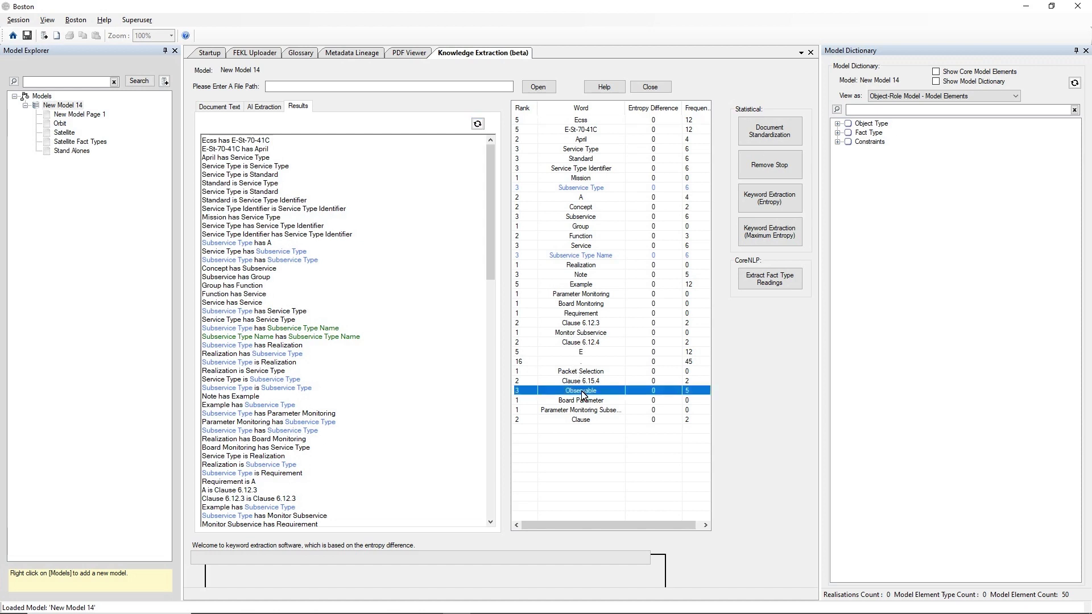
{"action": "right_click", "coordinate": [581, 394]}
{"action": "mouse_move", "coordinate": [622, 402]}
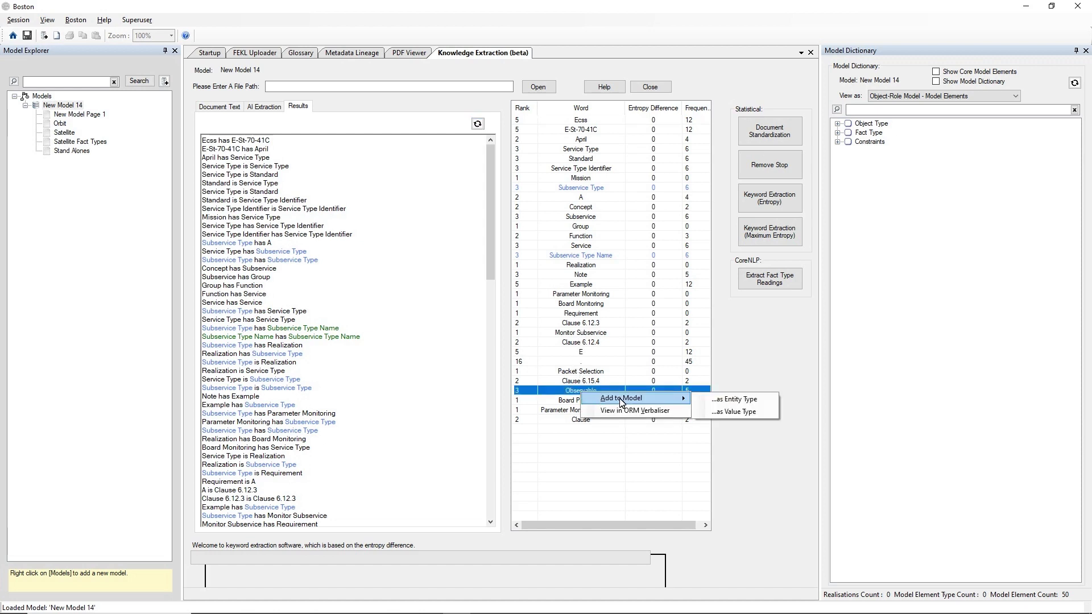
{"action": "left_click", "coordinate": [710, 400]}
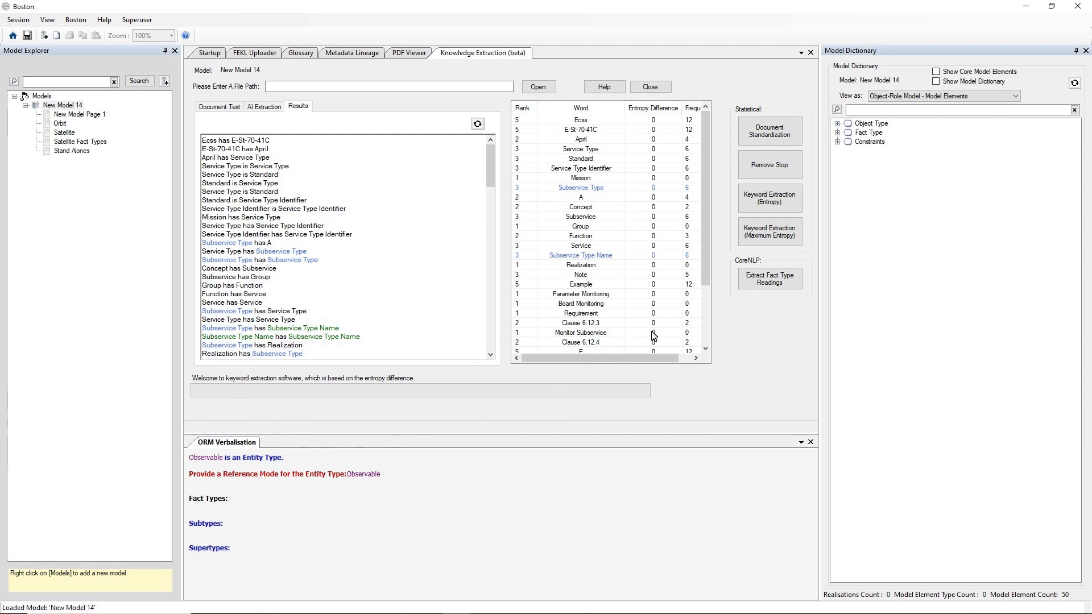
Add the extracted word "Function" to the model as an entity type
{"action": "left_click_drag", "start_coordinate": [710, 276], "coordinate": [705, 340]}
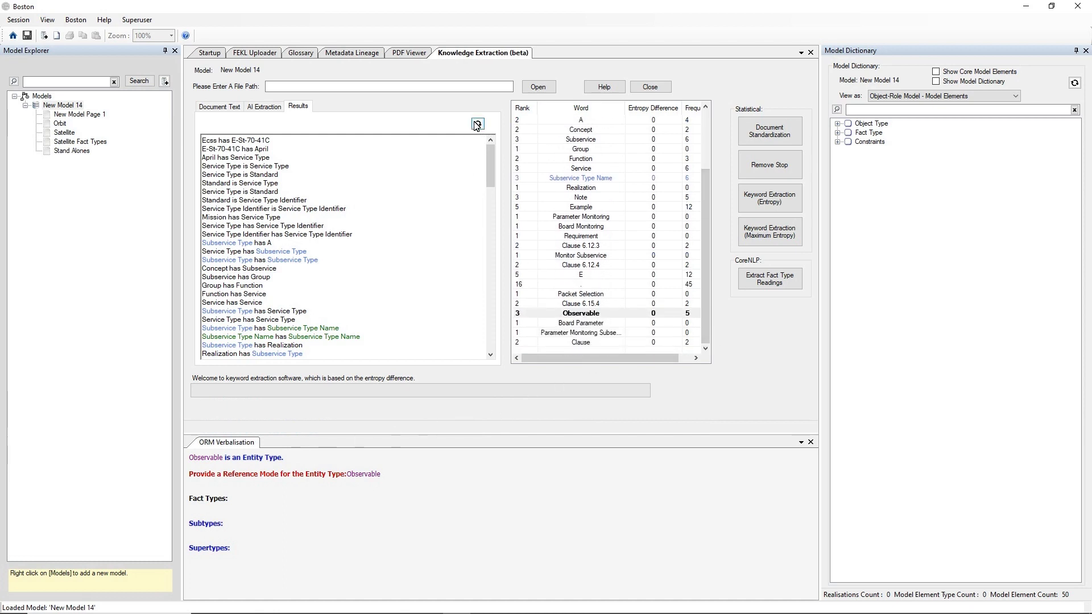
{"action": "left_click_drag", "start_coordinate": [490, 162], "coordinate": [510, 142]}
{"action": "left_click", "coordinate": [569, 164]}
{"action": "right_click", "coordinate": [582, 163]}
{"action": "mouse_move", "coordinate": [596, 165]}
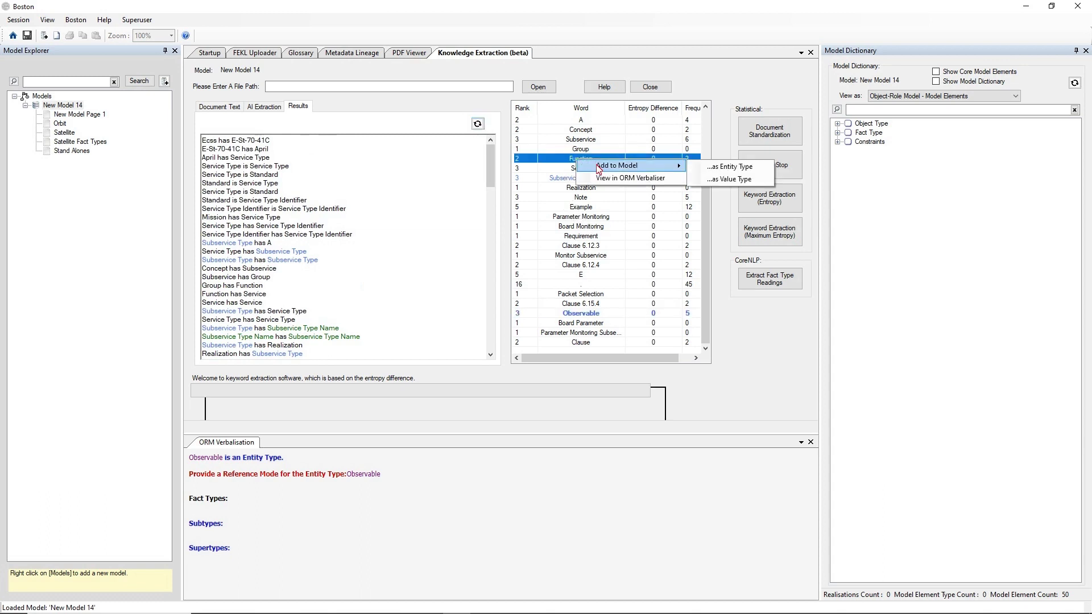
{"action": "left_click", "coordinate": [697, 166]}
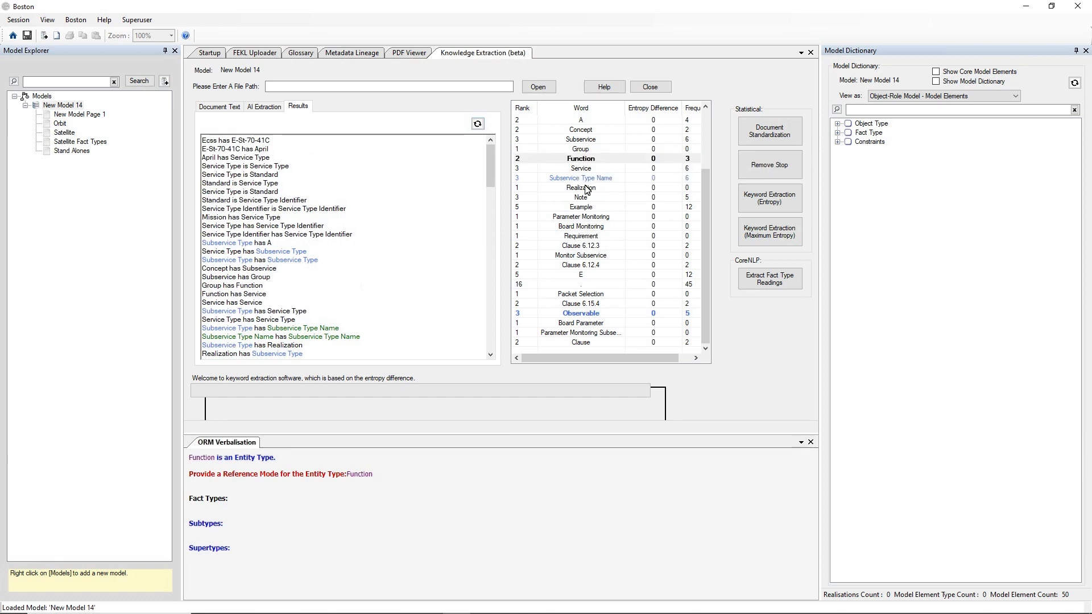
Add the extracted word "Subservice" to the model as an entity type
{"action": "left_click", "coordinate": [584, 142]}
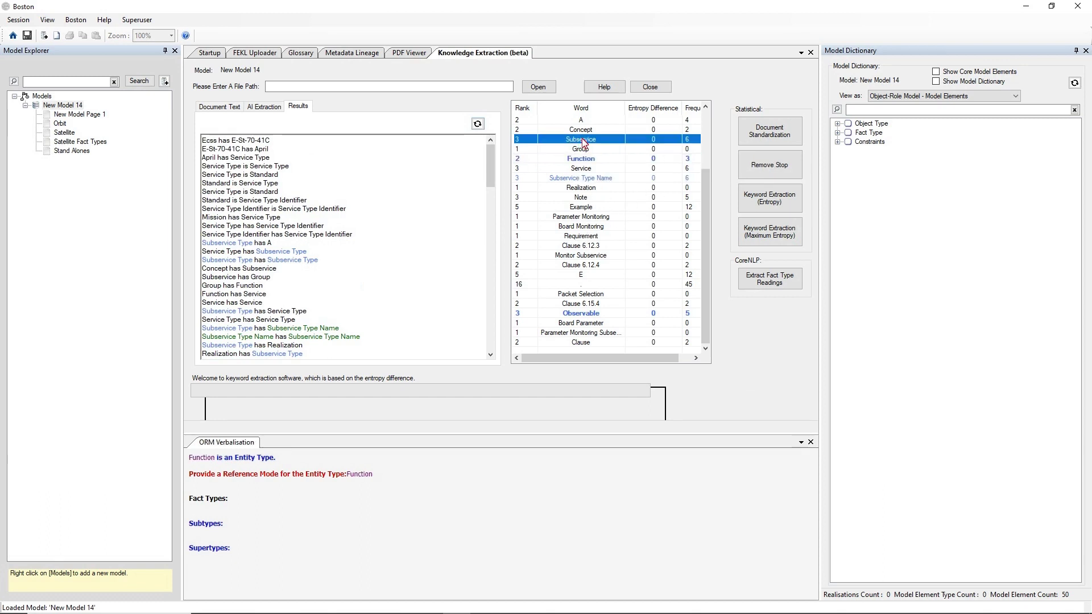
{"action": "right_click", "coordinate": [584, 142]}
{"action": "mouse_move", "coordinate": [653, 146]}
{"action": "left_click", "coordinate": [705, 150]}
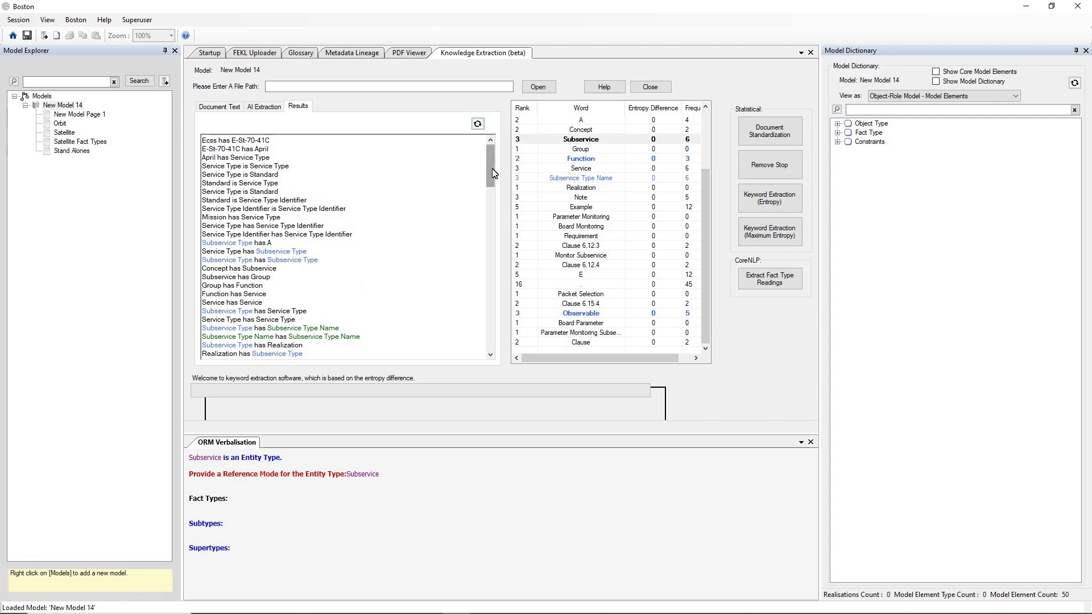
Check the glossary for the newly added entity types and return to the knowledge extraction results
{"action": "left_click", "coordinate": [303, 53]}
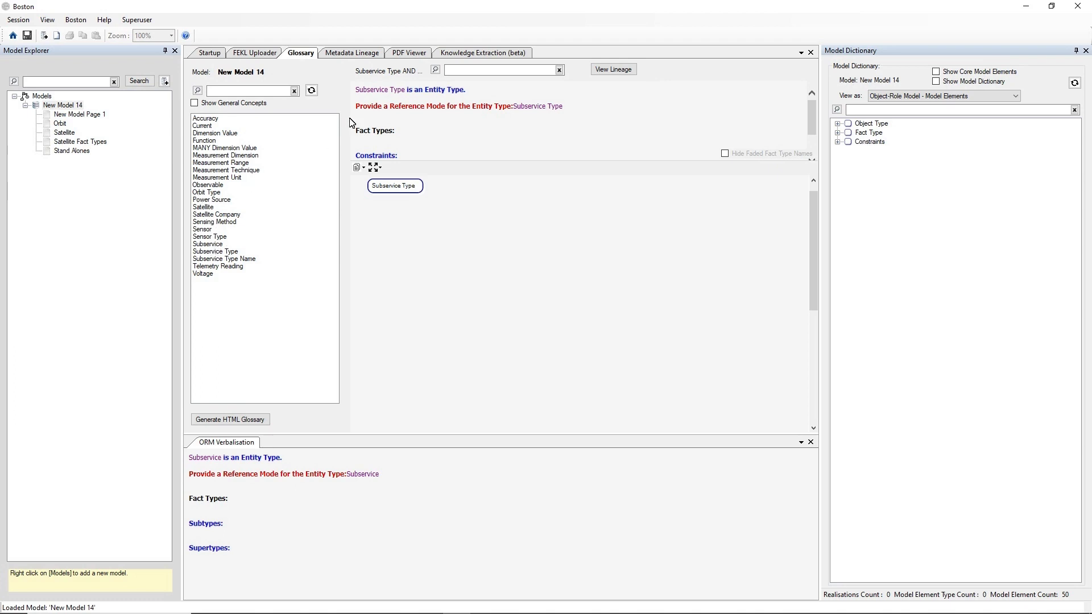
{"action": "left_click", "coordinate": [464, 53]}
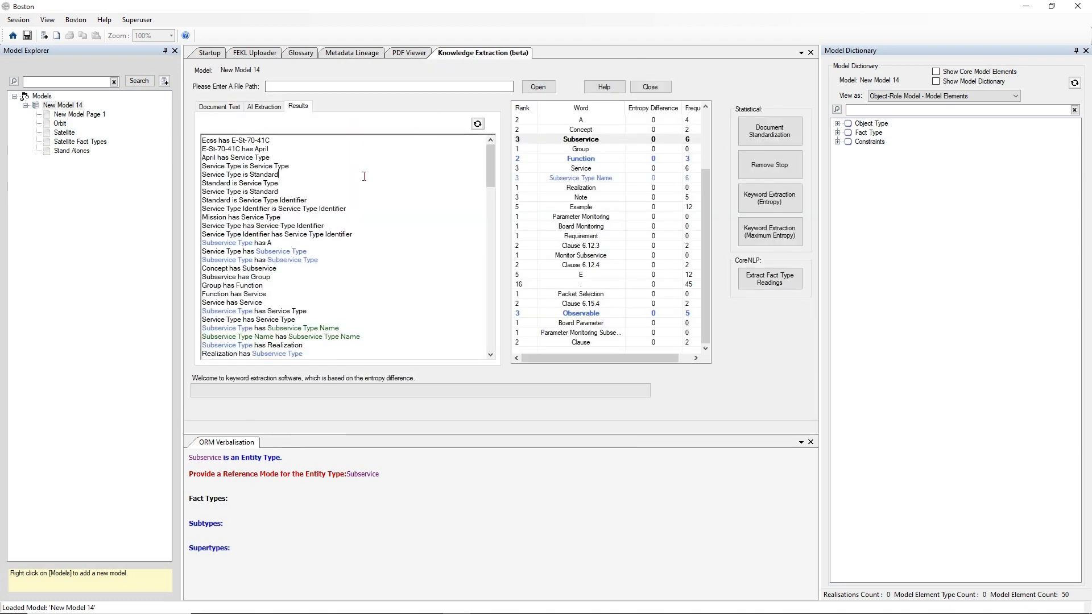
Delete the readings "Ecss has E-St-70-41C", "E-St-70-41C has April", "April has Service Type" and "Subservice Type has A" from the results
{"action": "left_click_drag", "start_coordinate": [451, 434], "coordinate": [452, 550]}
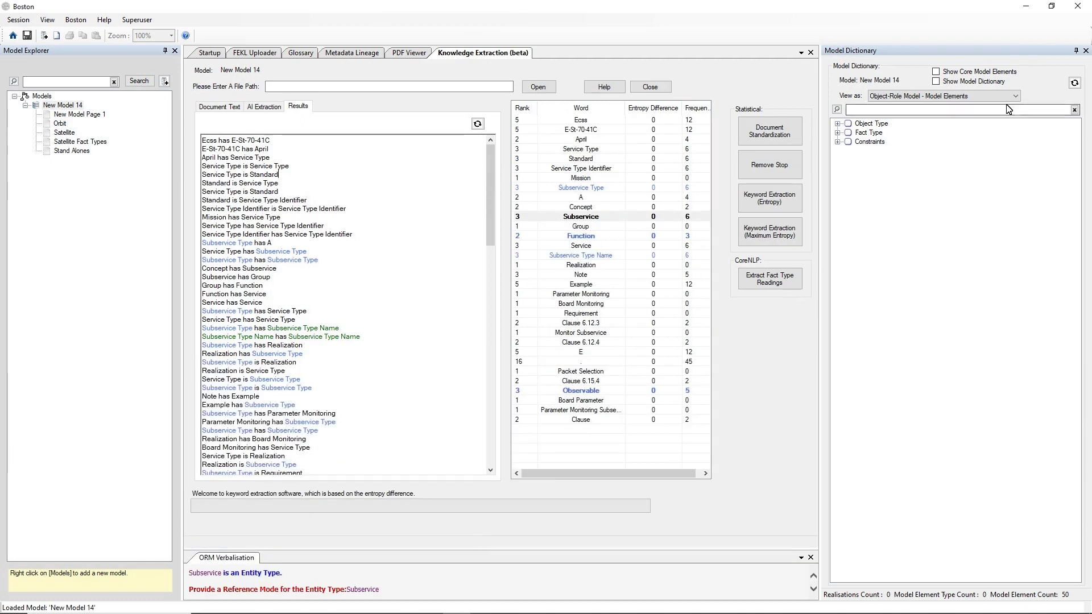
{"action": "left_click", "coordinate": [359, 149], "text": "shift"}
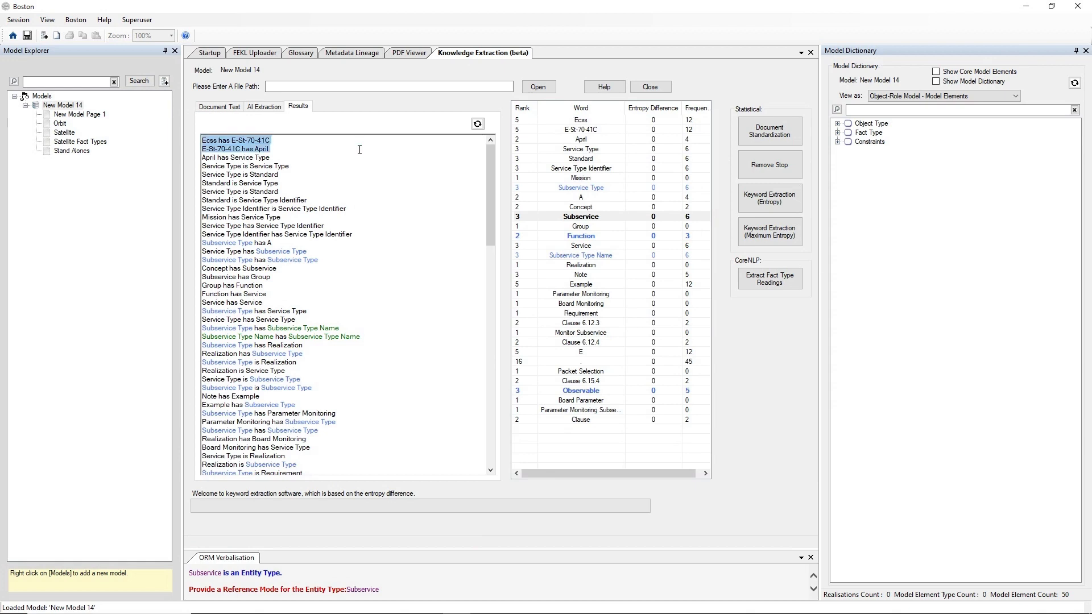
{"action": "key", "text": "Delete"}
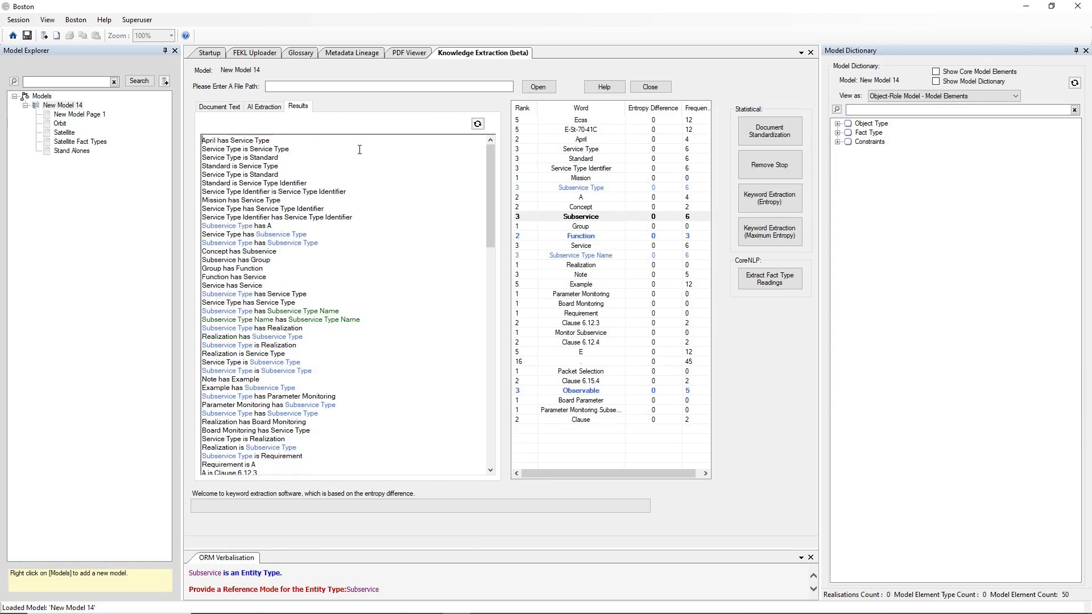
{"action": "key", "text": "shift+Down"}
{"action": "key", "text": "Delete"}
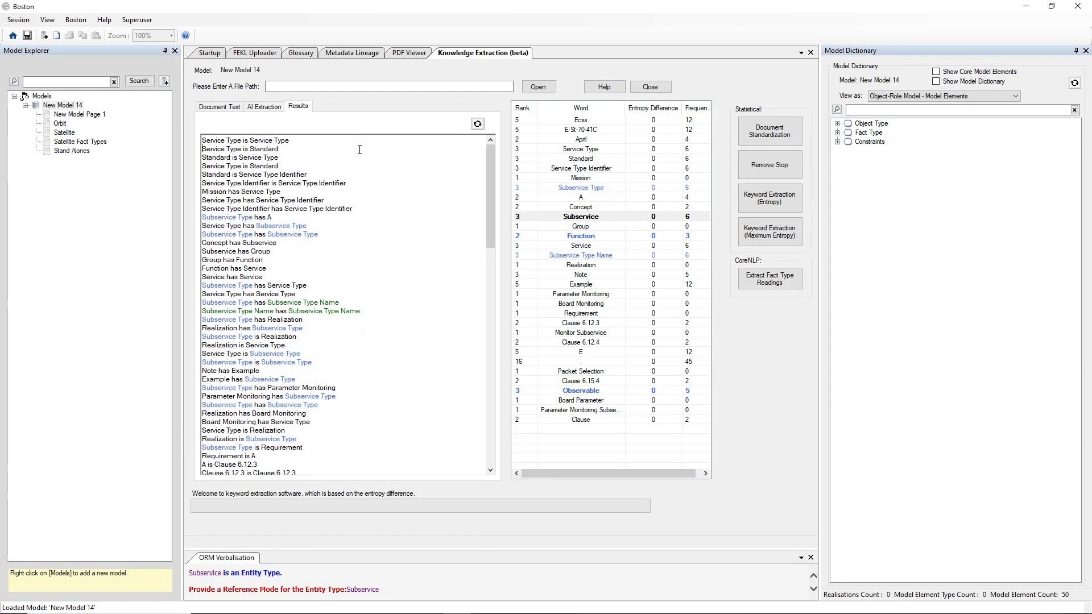
{"action": "key", "text": "shift+Down"}
{"action": "key", "text": "Delete"}
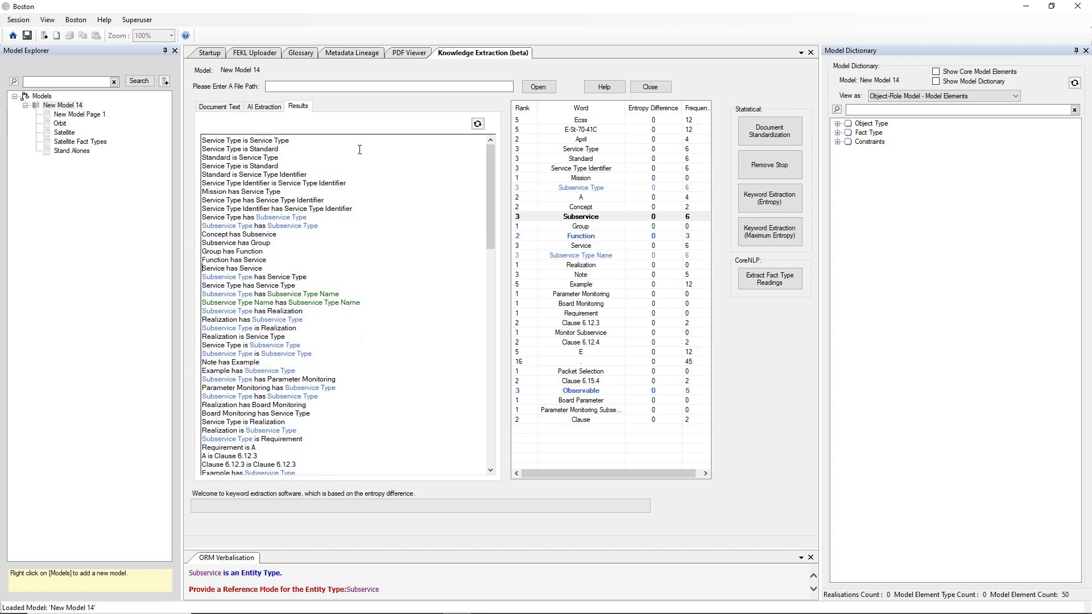
Delete the readings "Requirement is A", "A is Clause 6.12.3" and "Clause 6.12.3 is Clause 6.12.3" from the extraction results
{"action": "key", "text": "Down"}
{"action": "key", "text": "Down"}
{"action": "key", "text": "Down"}
{"action": "key", "text": "shift+Down"}
{"action": "key", "text": "shift+Down"}
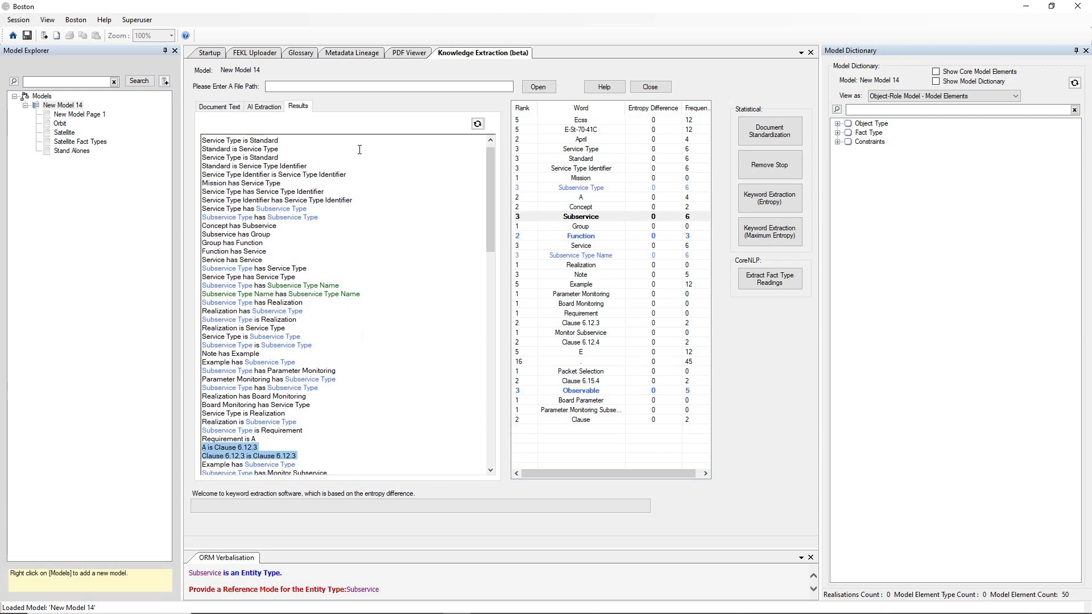
{"action": "key", "text": "Delete"}
{"action": "key", "text": "shift+Down"}
{"action": "key", "text": "Delete"}
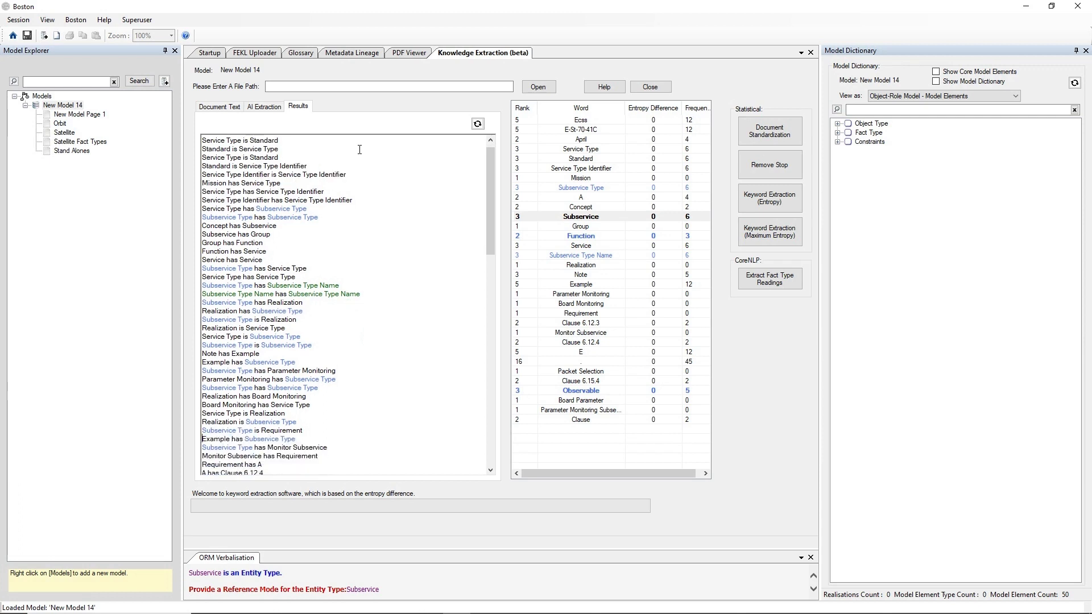
Delete the readings "Requirement has A", "A has Clause 6.12.4" and "Clause 6.12.4 has Clause 6.12.4" from the results
{"action": "key", "text": "shift+Down"}
{"action": "key", "text": "shift+Down"}
{"action": "key", "text": "shift+Down"}
{"action": "key", "text": "shift+Down"}
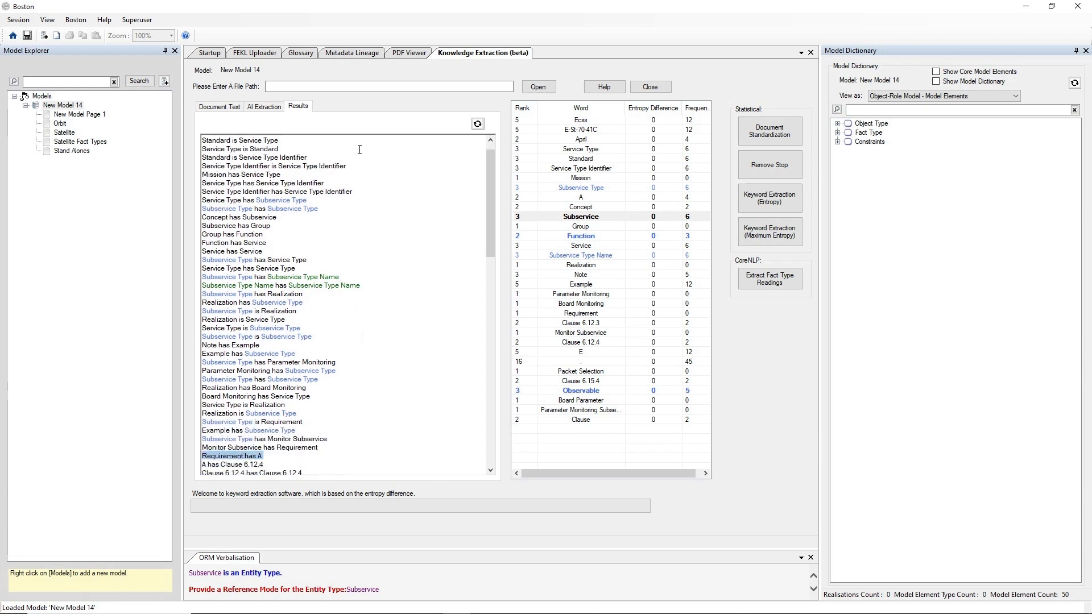
{"action": "key", "text": "Delete"}
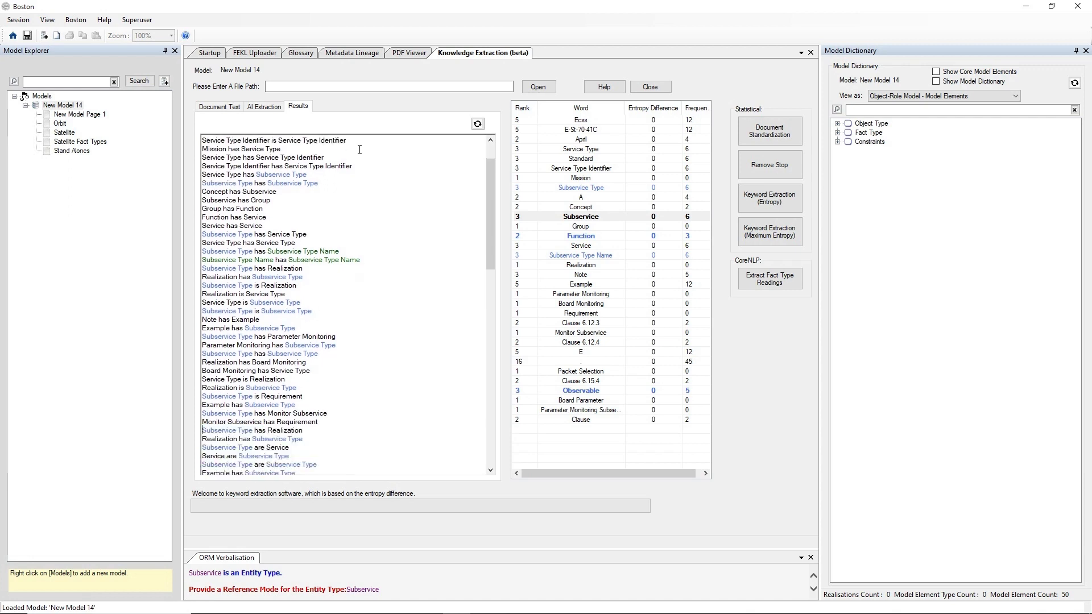
Delete the readings "Requirement is A", "A is Clause 6.15.4" and "Clause 6.15.4 is Clause 6.15.4" from the results
{"action": "key", "text": "Down"}
{"action": "key", "text": "Down"}
{"action": "key", "text": "Down"}
{"action": "key", "text": "Down"}
{"action": "key", "text": "Down"}
{"action": "key", "text": "Down"}
{"action": "key", "text": "Down"}
{"action": "key", "text": "Down"}
{"action": "key", "text": "Down"}
{"action": "key", "text": "Down"}
{"action": "key", "text": "Down"}
{"action": "key", "text": "Down"}
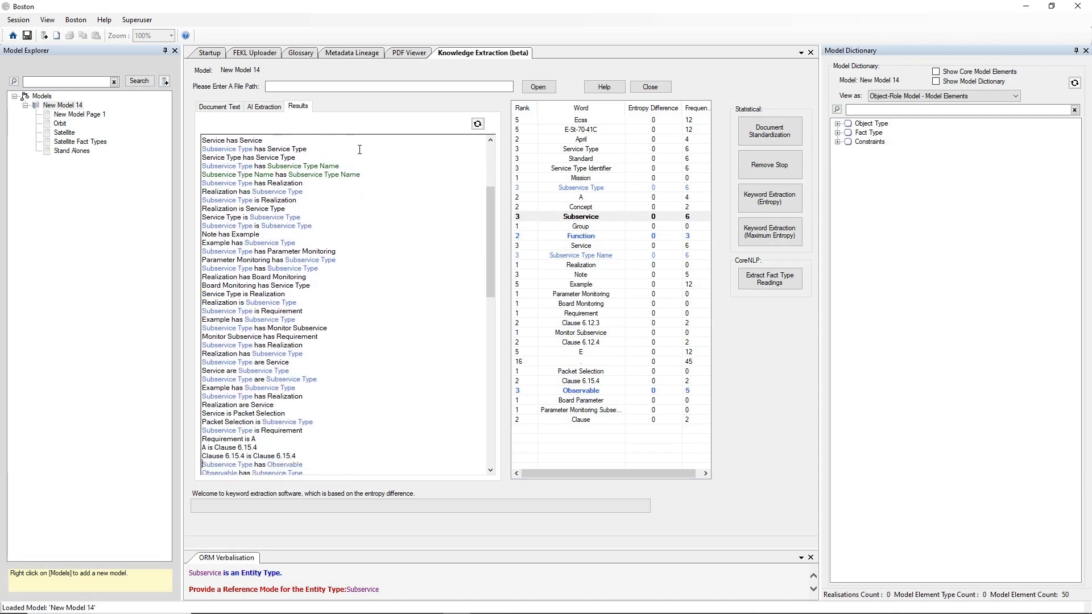
{"action": "key", "text": "shift+Down"}
{"action": "key", "text": "shift+Down"}
{"action": "key", "text": "shift+Down"}
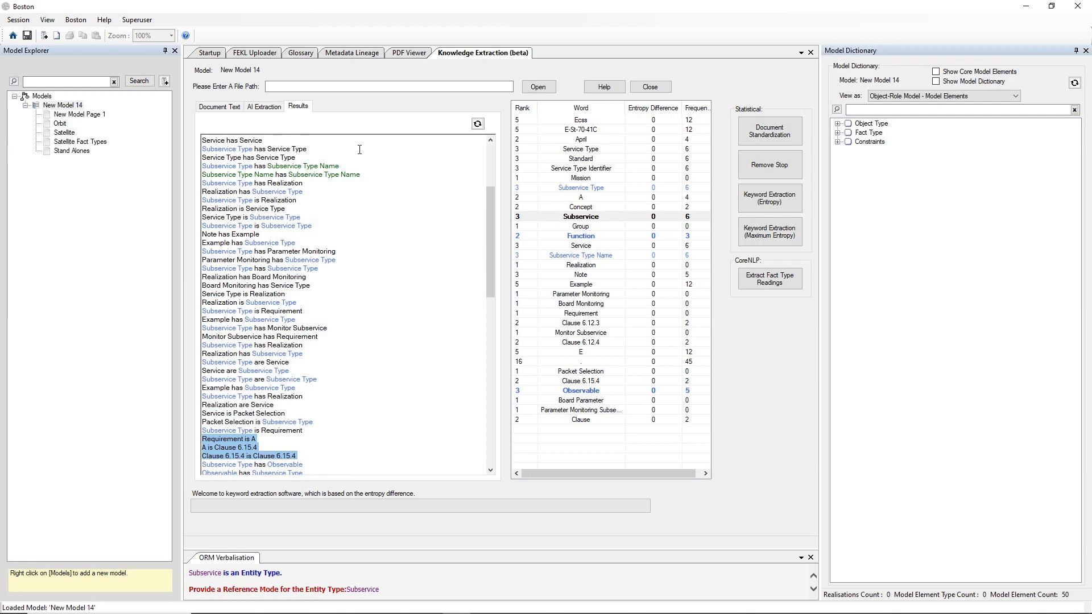
{"action": "key", "text": "Delete"}
Delete the five hyphenated results from "April - standardized - service type" through "type - define - subservice type"
{"action": "key", "text": "Down"}
{"action": "key", "text": "Down"}
{"action": "key", "text": "Down"}
{"action": "key", "text": "Down"}
{"action": "key", "text": "Down"}
{"action": "key", "text": "Down"}
{"action": "key", "text": "Down"}
{"action": "key", "text": "Down"}
{"action": "key", "text": "Down"}
{"action": "key", "text": "Down"}
{"action": "key", "text": "Down"}
{"action": "key", "text": "Down"}
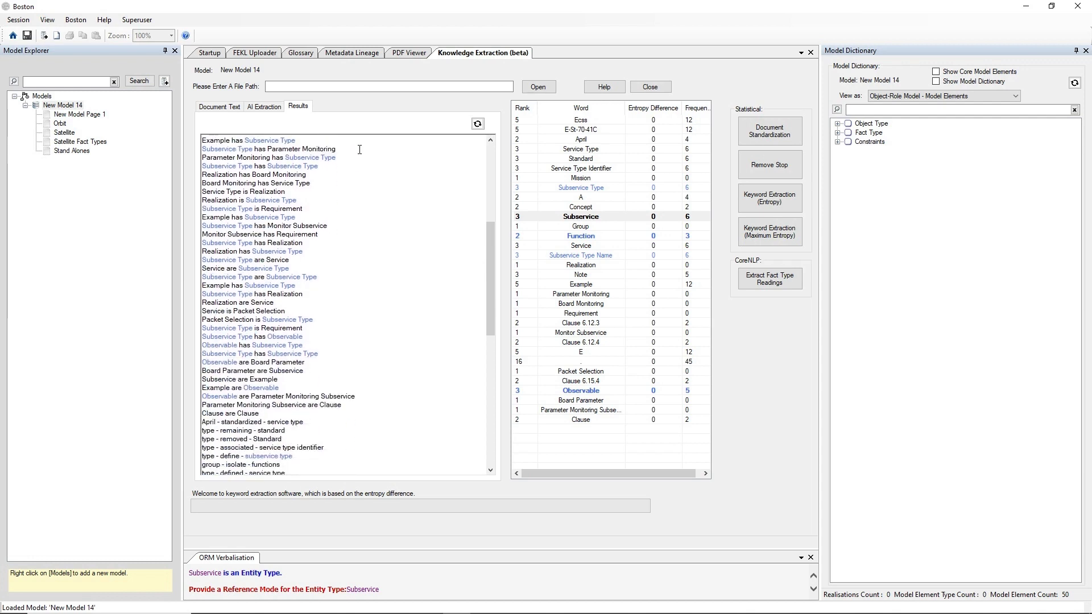
{"action": "key", "text": "shift+Down"}
{"action": "key", "text": "shift+Down"}
{"action": "key", "text": "shift+Down"}
{"action": "key", "text": "shift+Down"}
{"action": "key", "text": "shift+Down"}
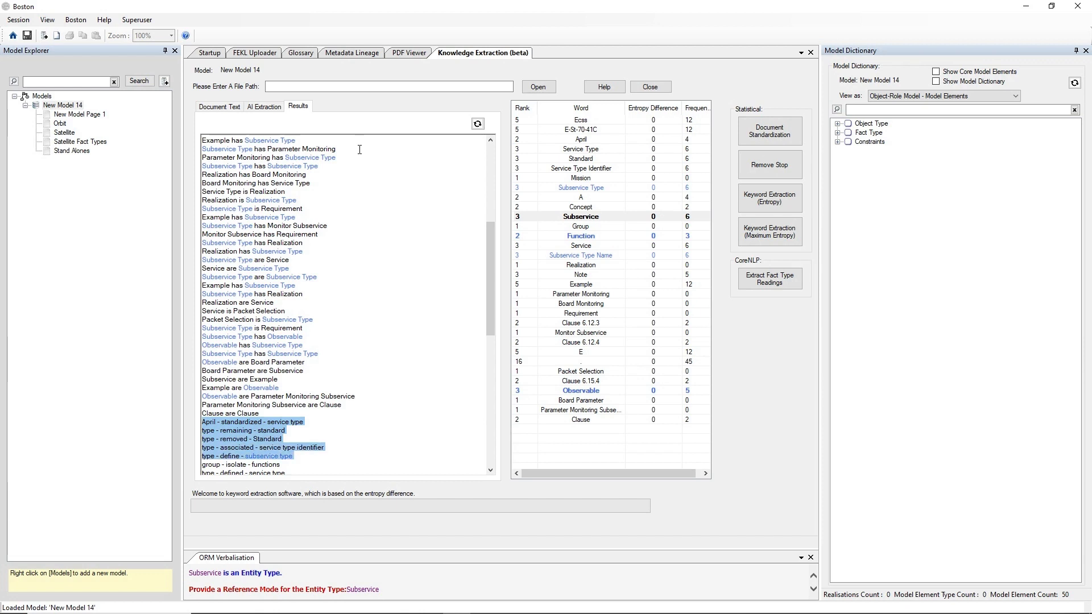
{"action": "key", "text": "Delete"}
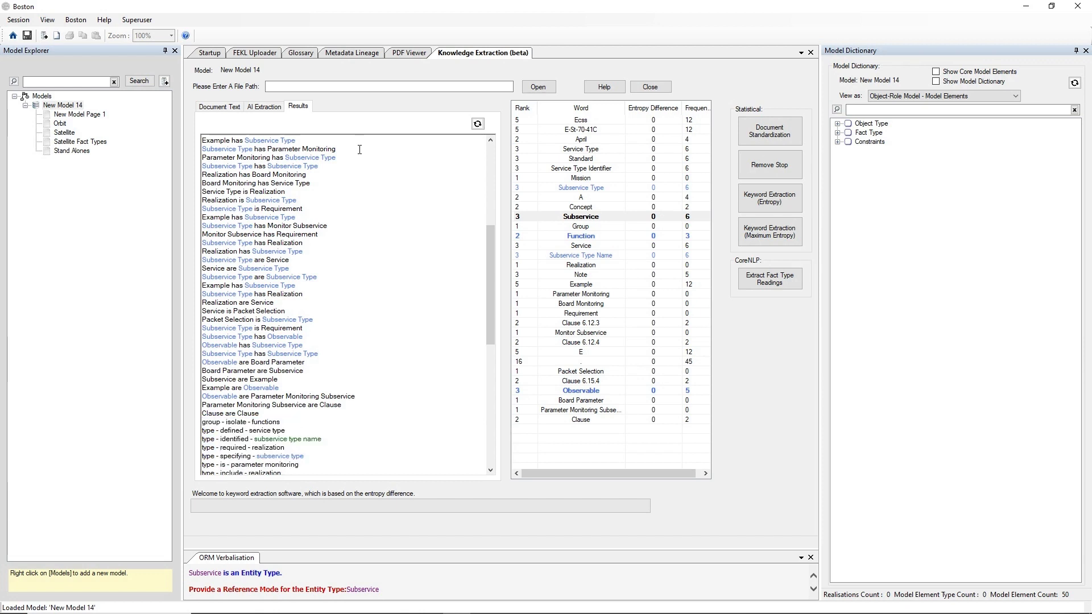
Delete all remaining hyphenated results from "group - isolate - functions" to the end of the list
{"action": "key", "text": "shift+Down"}
{"action": "key", "text": "shift+Down"}
{"action": "key", "text": "shift+Down"}
{"action": "key", "text": "shift+Down"}
{"action": "key", "text": "shift+Down"}
{"action": "key", "text": "shift+Down"}
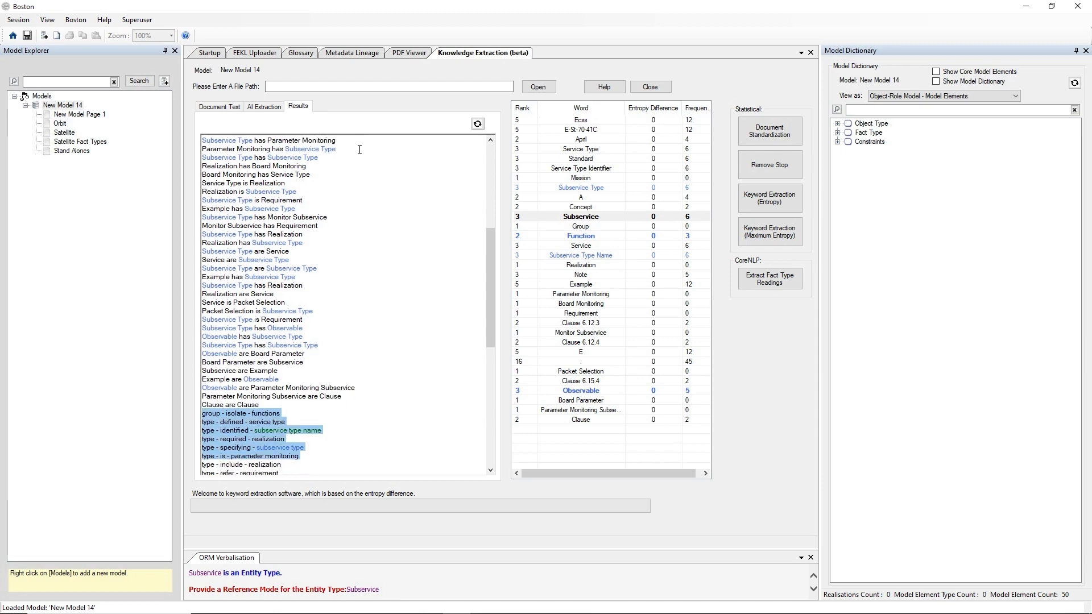
{"action": "key", "text": "shift+Down"}
{"action": "key", "text": "shift+Down"}
{"action": "key", "text": "shift+Down"}
{"action": "key", "text": "shift+Down"}
{"action": "key", "text": "shift+Down"}
{"action": "key", "text": "shift+Down"}
{"action": "key", "text": "shift+Down"}
{"action": "key", "text": "shift+Down"}
{"action": "key", "text": "shift+Down"}
{"action": "key", "text": "shift+Down"}
{"action": "key", "text": "shift+Down"}
{"action": "key", "text": "shift+Down"}
{"action": "key", "text": "shift+Down"}
{"action": "key", "text": "shift+Down"}
{"action": "key", "text": "shift+Down"}
{"action": "key", "text": "shift+Down"}
{"action": "key", "text": "shift+Down"}
{"action": "key", "text": "shift+Down"}
{"action": "key", "text": "shift+Down"}
{"action": "key", "text": "shift+Down"}
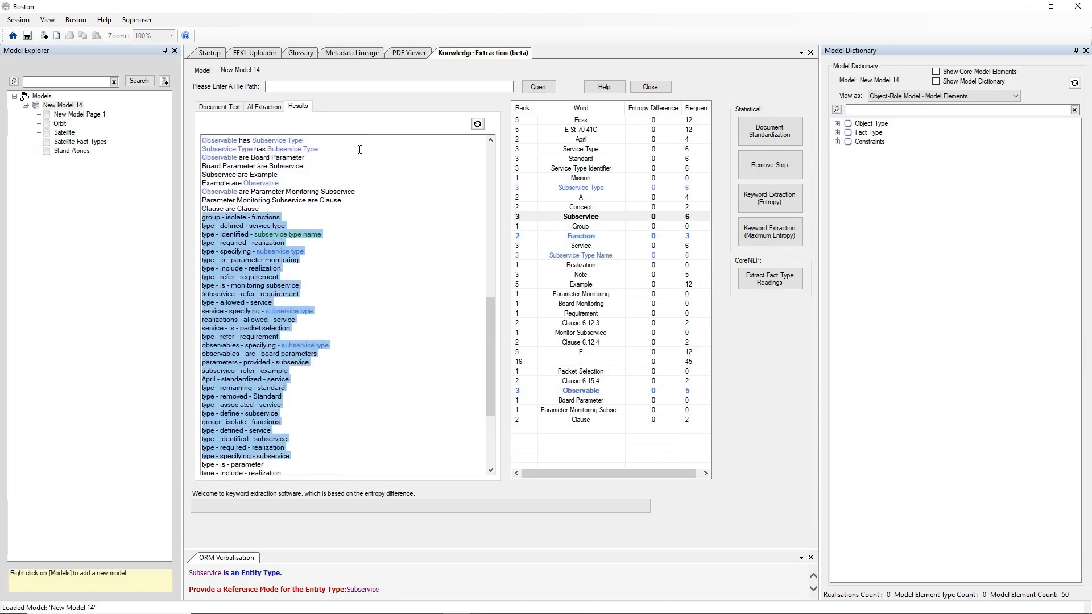
{"action": "key", "text": "shift+Down"}
{"action": "key", "text": "shift+Down"}
{"action": "key", "text": "shift+Down"}
{"action": "key", "text": "shift+Down"}
{"action": "key", "text": "shift+Down"}
{"action": "key", "text": "shift+Down"}
{"action": "key", "text": "shift+Down"}
{"action": "key", "text": "shift+Down"}
{"action": "key", "text": "shift+Down"}
{"action": "key", "text": "shift+Down"}
{"action": "key", "text": "shift+Down"}
{"action": "key", "text": "shift+Down"}
{"action": "key", "text": "Delete"}
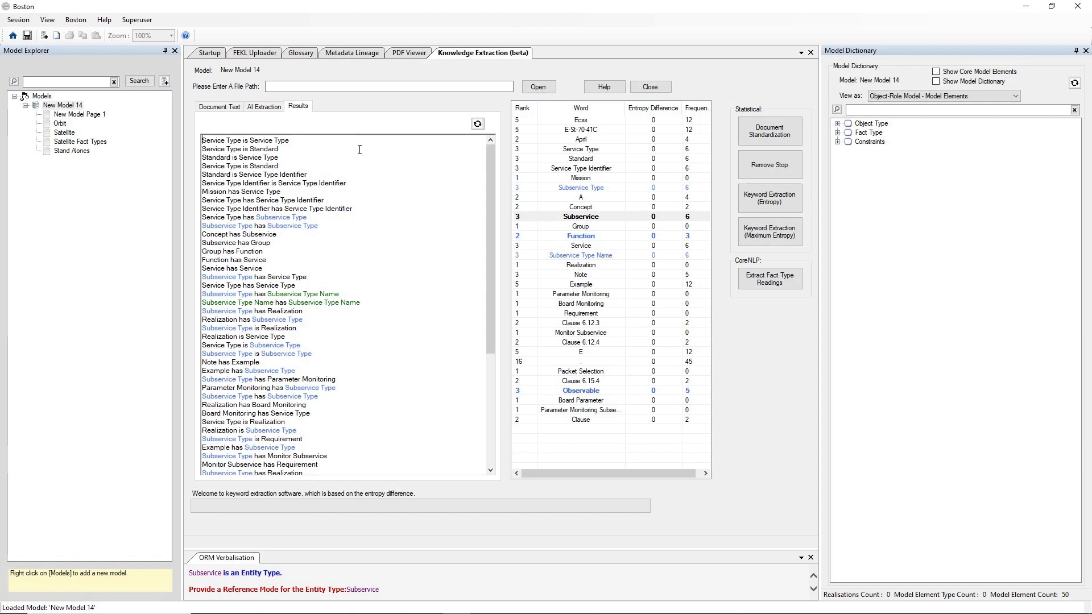
Copy all remaining fact type readings from the extraction results into the FEKL text of the FEKL Uploader
{"action": "key", "text": "shift+Down"}
{"action": "key", "text": "shift+Down"}
{"action": "key", "text": "shift+Down"}
{"action": "key", "text": "shift+Down"}
{"action": "key", "text": "shift+Down"}
{"action": "key", "text": "shift+Down"}
{"action": "key", "text": "shift+Down"}
{"action": "key", "text": "shift+Down"}
{"action": "key", "text": "shift+Down"}
{"action": "key", "text": "shift+Down"}
{"action": "key", "text": "shift+Down"}
{"action": "key", "text": "shift+Down"}
{"action": "key", "text": "shift+Down"}
{"action": "key", "text": "shift+Down"}
{"action": "key", "text": "shift+Down"}
{"action": "key", "text": "shift+Down"}
{"action": "key", "text": "shift+Down"}
{"action": "key", "text": "shift+Down"}
{"action": "key", "text": "shift+Down"}
{"action": "key", "text": "shift+Down"}
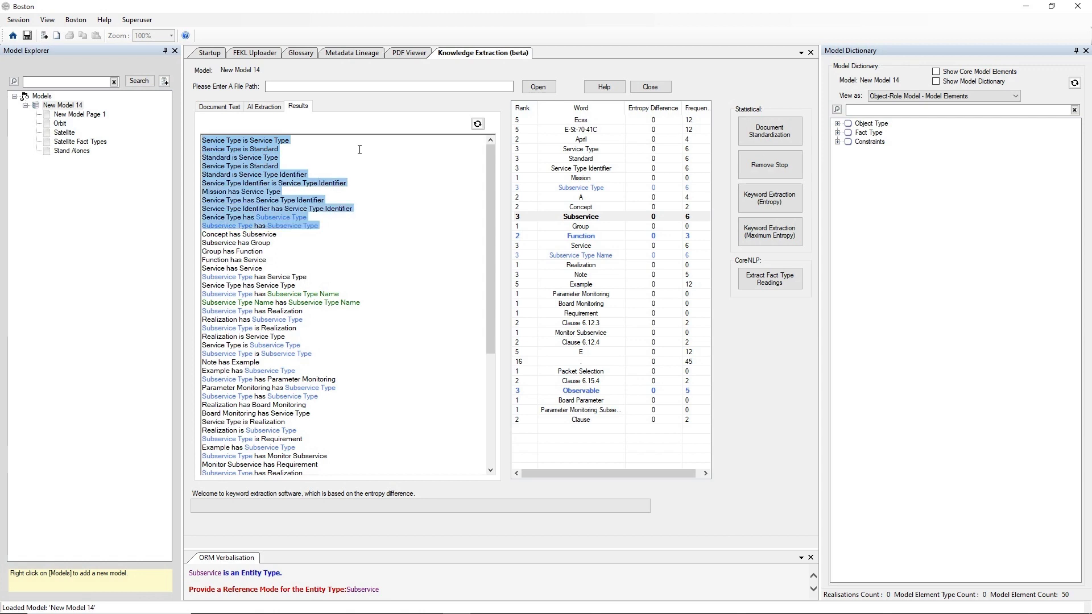
{"action": "key", "text": "shift+Down"}
{"action": "key", "text": "shift+Down"}
{"action": "key", "text": "shift+Down"}
{"action": "key", "text": "shift+Down"}
{"action": "key", "text": "shift+Down"}
{"action": "key", "text": "shift+Down"}
{"action": "key", "text": "shift+Down"}
{"action": "key", "text": "shift+Down"}
{"action": "key", "text": "shift+Down"}
{"action": "key", "text": "shift+Down"}
{"action": "key", "text": "shift+Down"}
{"action": "key", "text": "shift+Down"}
{"action": "key", "text": "shift+Down"}
{"action": "key", "text": "shift+Down"}
{"action": "key", "text": "shift+Down"}
{"action": "key", "text": "shift+Down"}
{"action": "key", "text": "shift+Down"}
{"action": "key", "text": "shift+Down"}
{"action": "key", "text": "shift+Down"}
{"action": "key", "text": "shift+Down"}
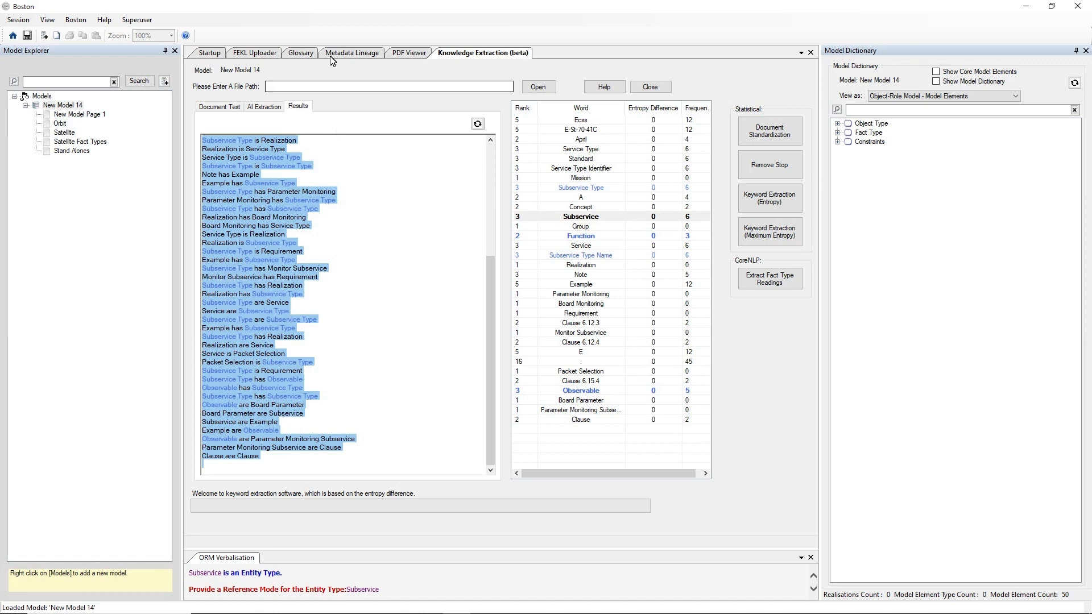
{"action": "left_click", "coordinate": [259, 55]}
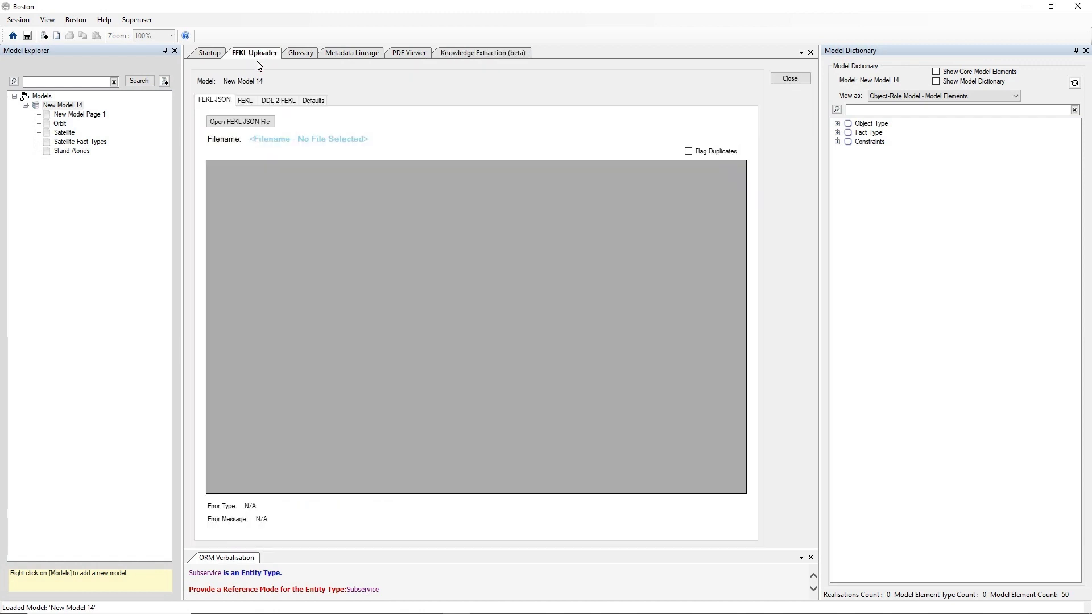
{"action": "left_click", "coordinate": [245, 102]}
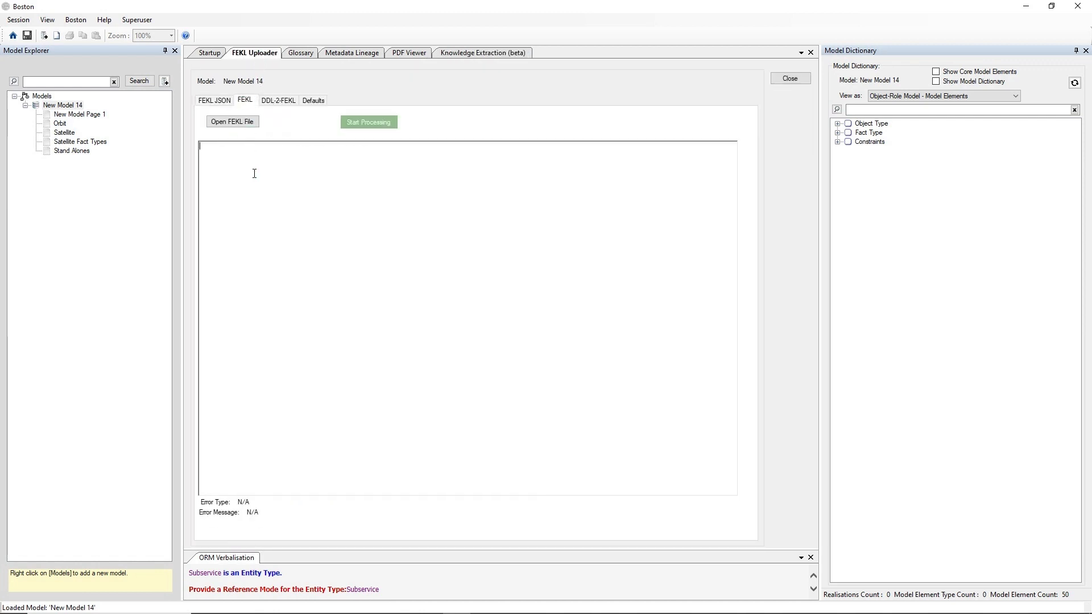
{"action": "key", "text": "ctrl+v"}
Clean up the end of the pasted FEKL statements and delete the statement "Service has Service"
{"action": "key", "text": "BackSpace"}
{"action": "key", "text": "BackSpace"}
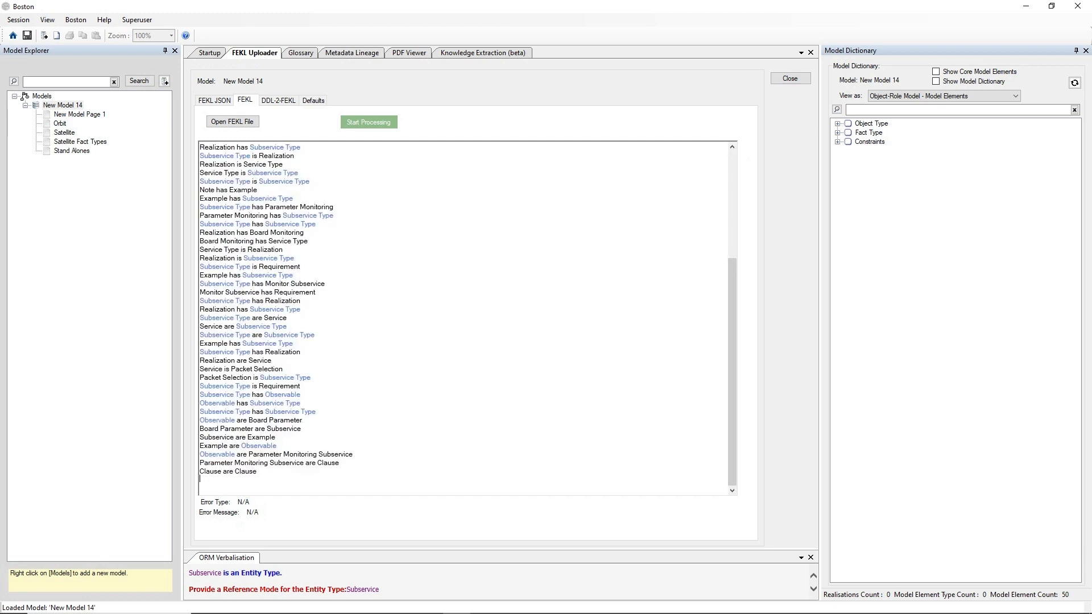
{"action": "key", "text": "shift+Home"}
{"action": "key", "text": "BackSpace"}
{"action": "key", "text": "BackSpace"}
{"action": "key", "text": "ctrl+Home"}
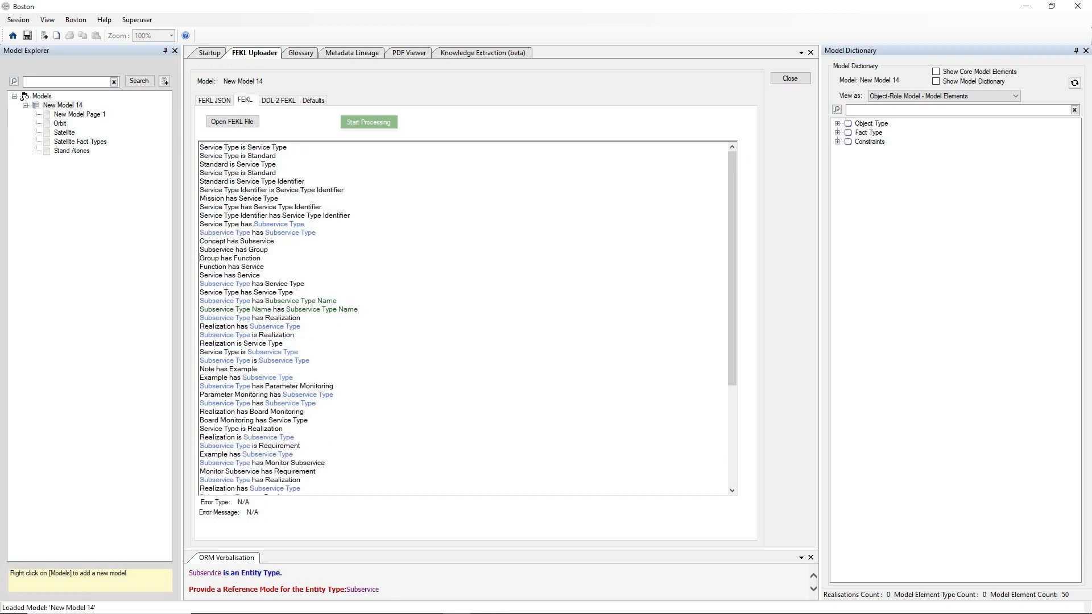
{"action": "key", "text": "shift+Down"}
{"action": "key", "text": "Delete"}
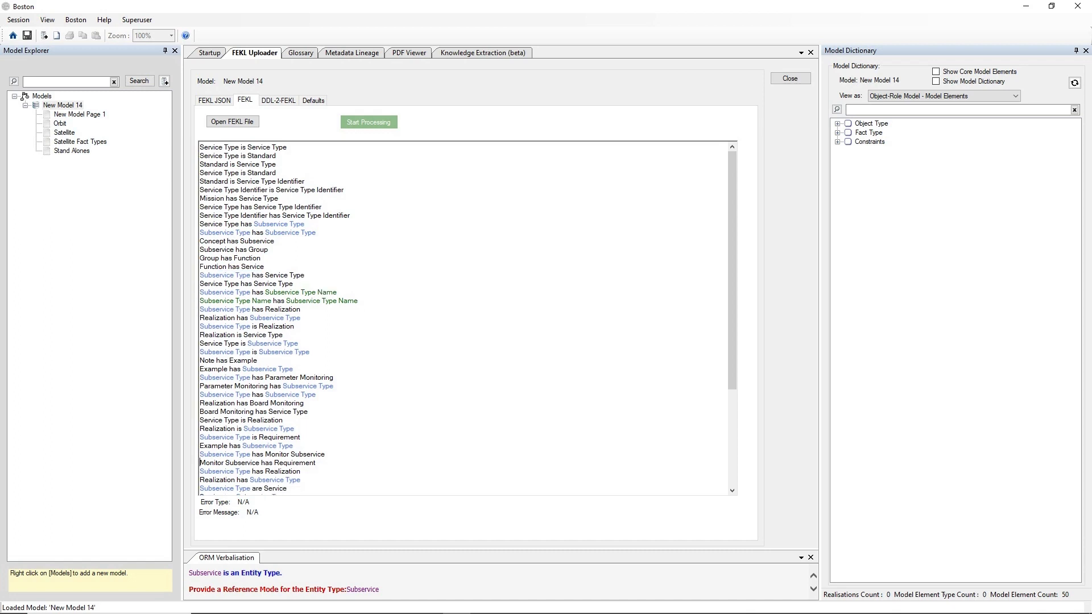
Delete the first statement, "Service Type is Service Type", and start processing the FEKL statements into the model
{"action": "key", "text": "Down"}
{"action": "key", "text": "Down"}
{"action": "key", "text": "Down"}
{"action": "key", "text": "Down"}
{"action": "key", "text": "Down"}
{"action": "key", "text": "Down"}
{"action": "key", "text": "Down"}
{"action": "key", "text": "Down"}
{"action": "key", "text": "Down"}
{"action": "key", "text": "Down"}
{"action": "key", "text": "Down"}
{"action": "key", "text": "Down"}
{"action": "key", "text": "Down"}
{"action": "key", "text": "Down"}
{"action": "key", "text": "Down"}
{"action": "key", "text": "Down"}
{"action": "key", "text": "Down"}
{"action": "key", "text": "Down"}
{"action": "key", "text": "Down"}
{"action": "key", "text": "Down"}
{"action": "key", "text": "ctrl+Home"}
{"action": "left_click", "coordinate": [369, 123]}
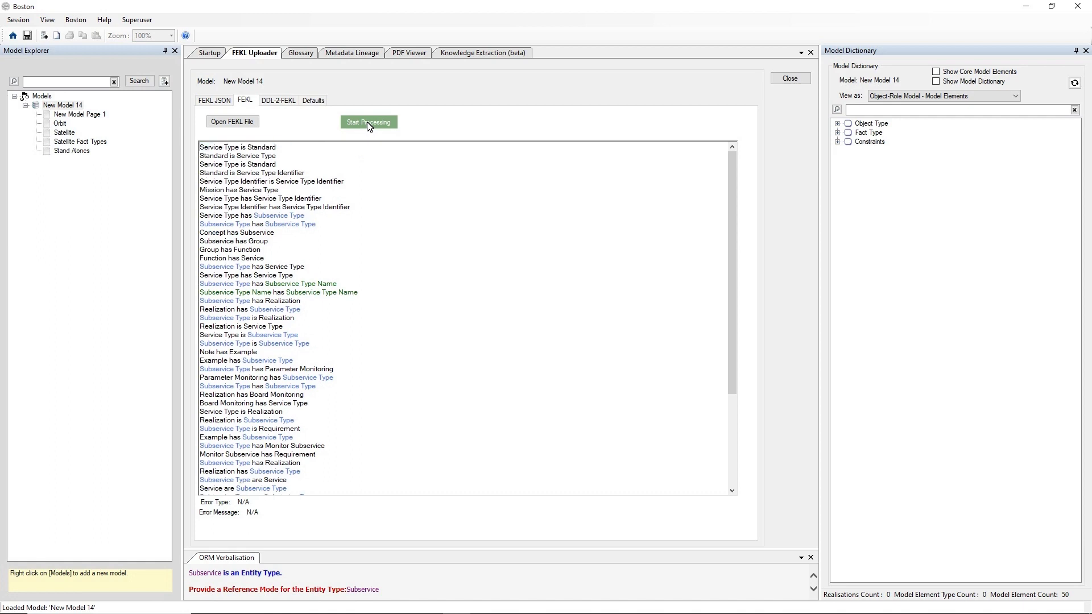
{"action": "left_click", "coordinate": [367, 122]}
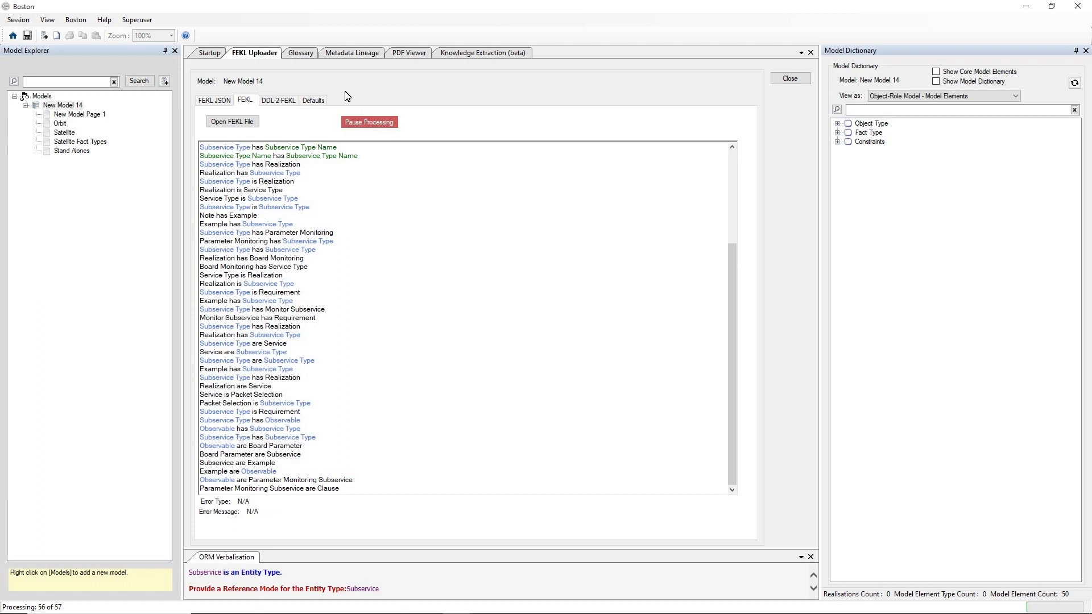
Review the glossary after the upload, the FEKL Uploader's default metadata lineage properties, and the metadata lineage of Subservice Type
{"action": "left_click", "coordinate": [301, 52]}
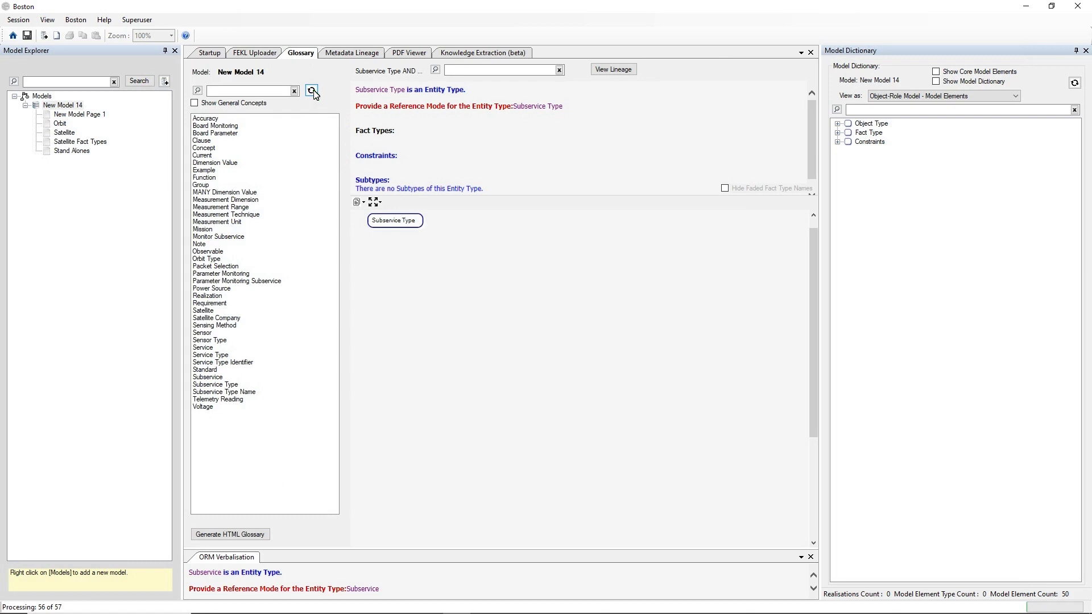
{"action": "left_click", "coordinate": [276, 54]}
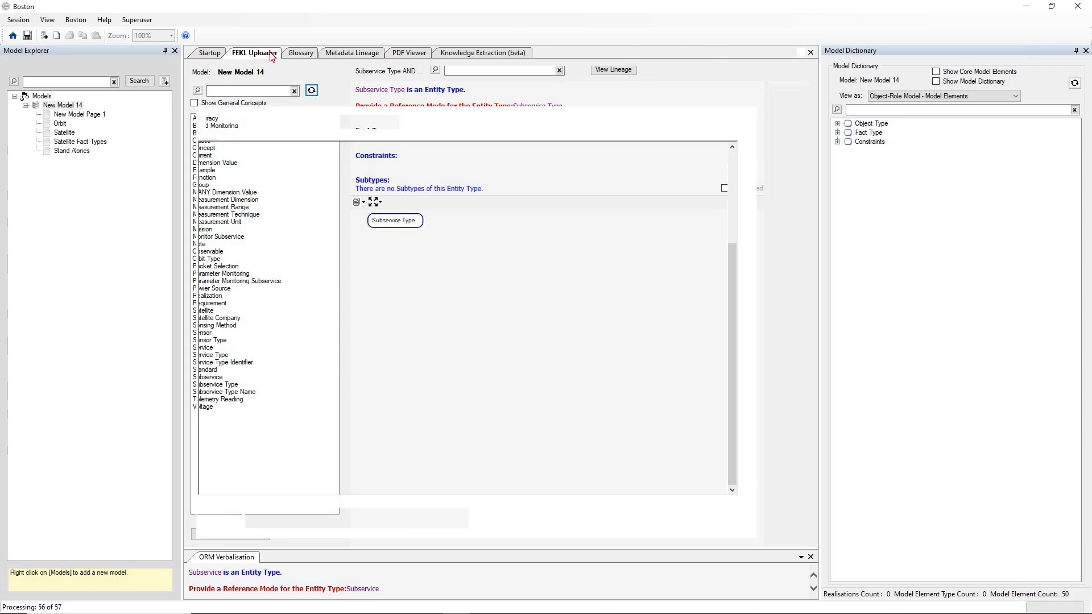
{"action": "left_click", "coordinate": [315, 103]}
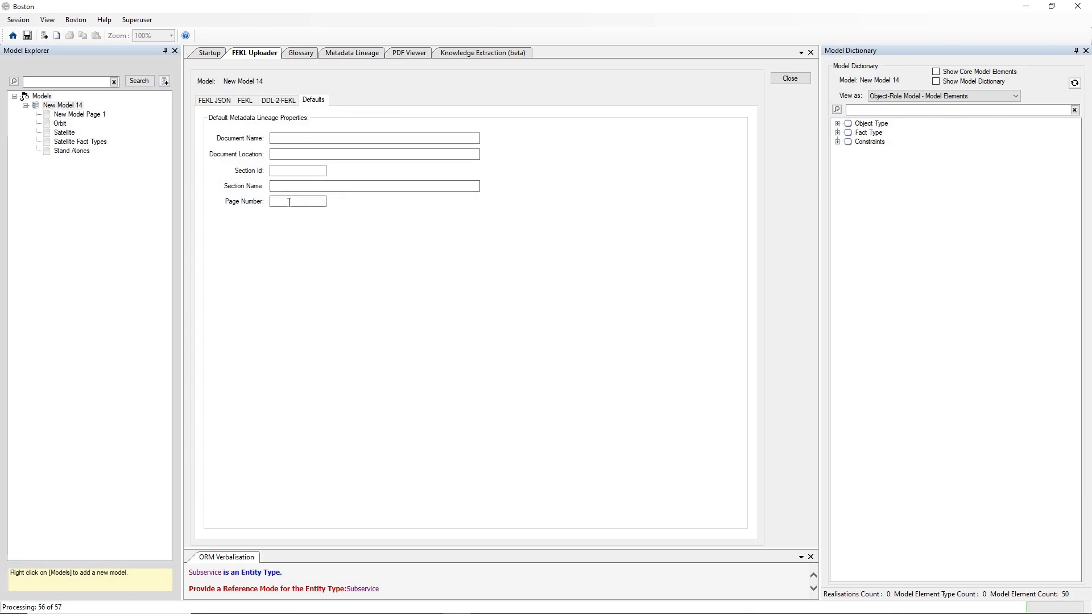
{"action": "left_click", "coordinate": [301, 56]}
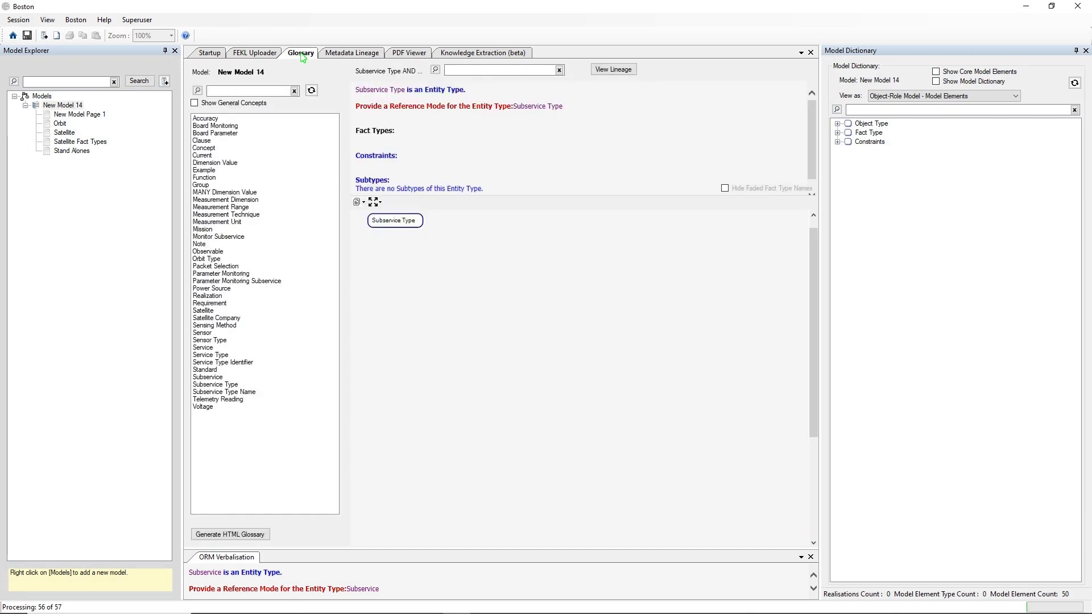
{"action": "left_click", "coordinate": [350, 53]}
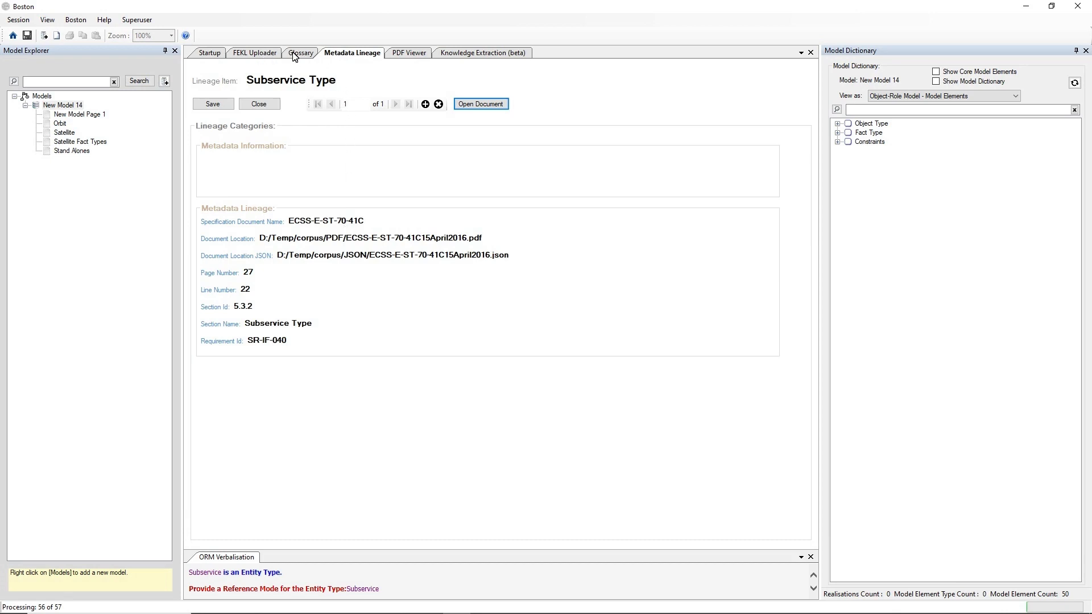
View the glossary entry for Mission and show it in the Model Dictionary
{"action": "left_click", "coordinate": [295, 55]}
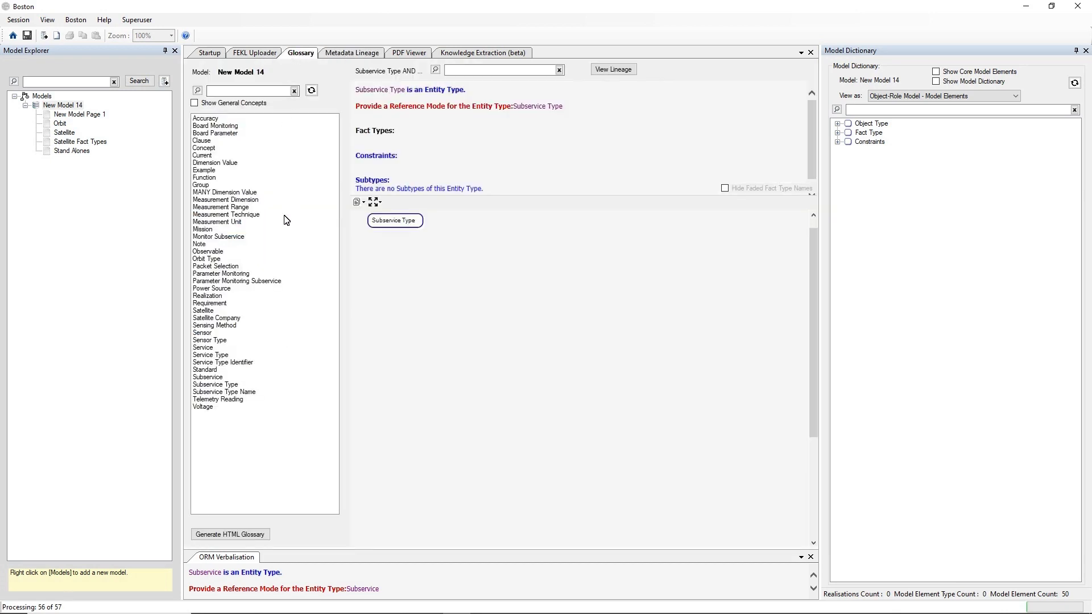
{"action": "left_click", "coordinate": [208, 230]}
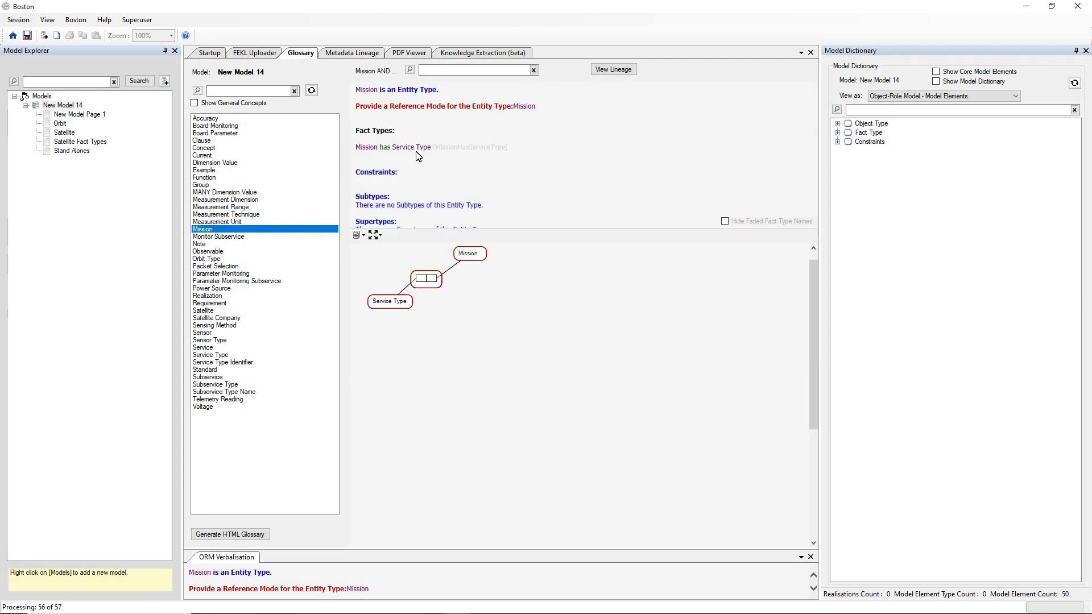
{"action": "right_click", "coordinate": [250, 230]}
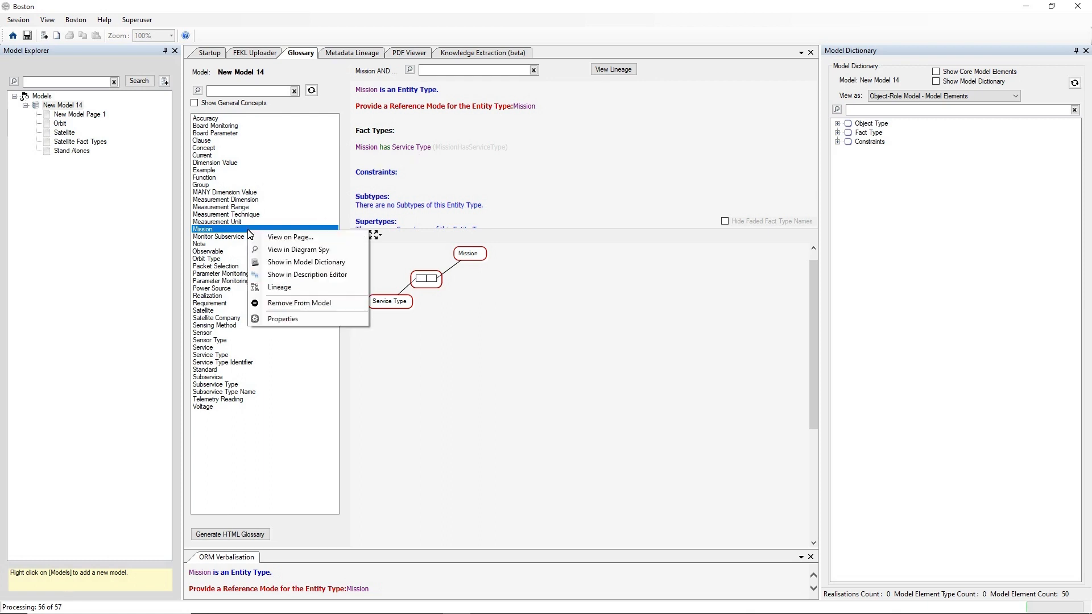
{"action": "left_click", "coordinate": [293, 263]}
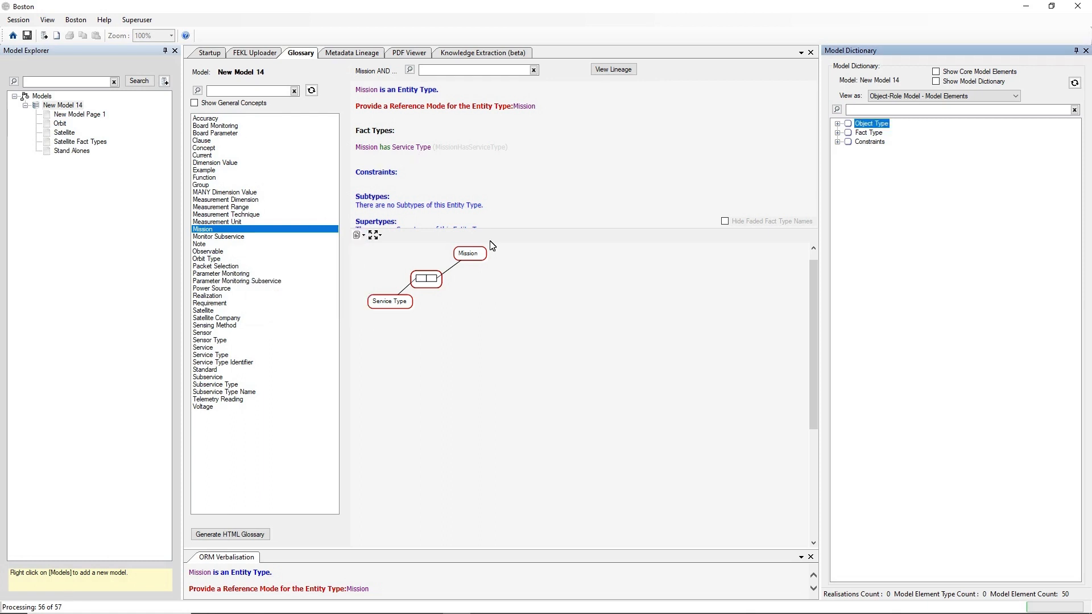
Refresh the Model Dictionary, make a new page for the Mission object type, and open it
{"action": "left_click", "coordinate": [837, 123]}
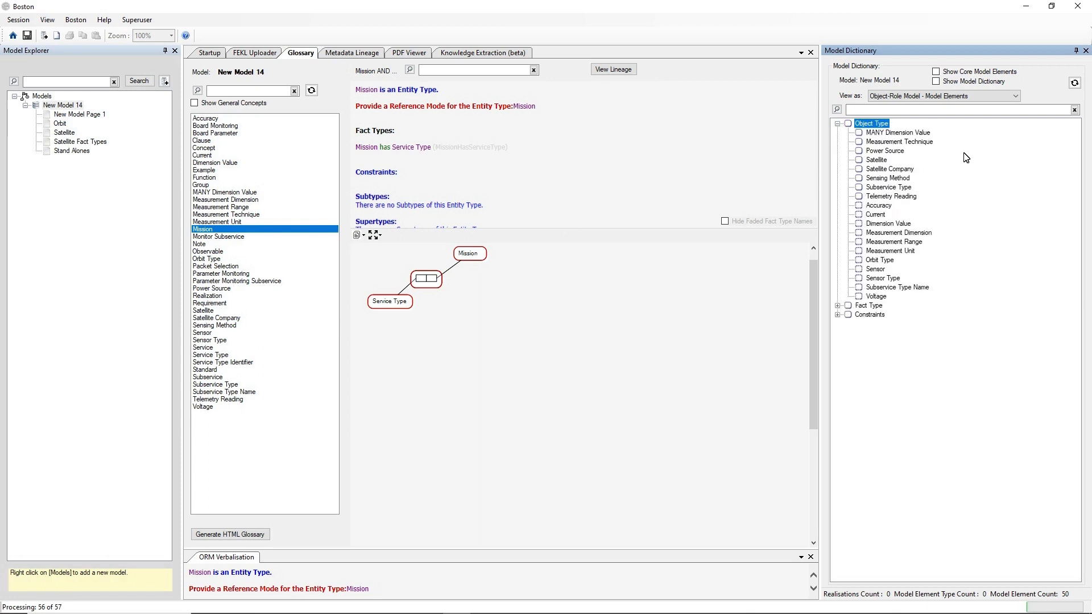
{"action": "left_click", "coordinate": [1074, 83]}
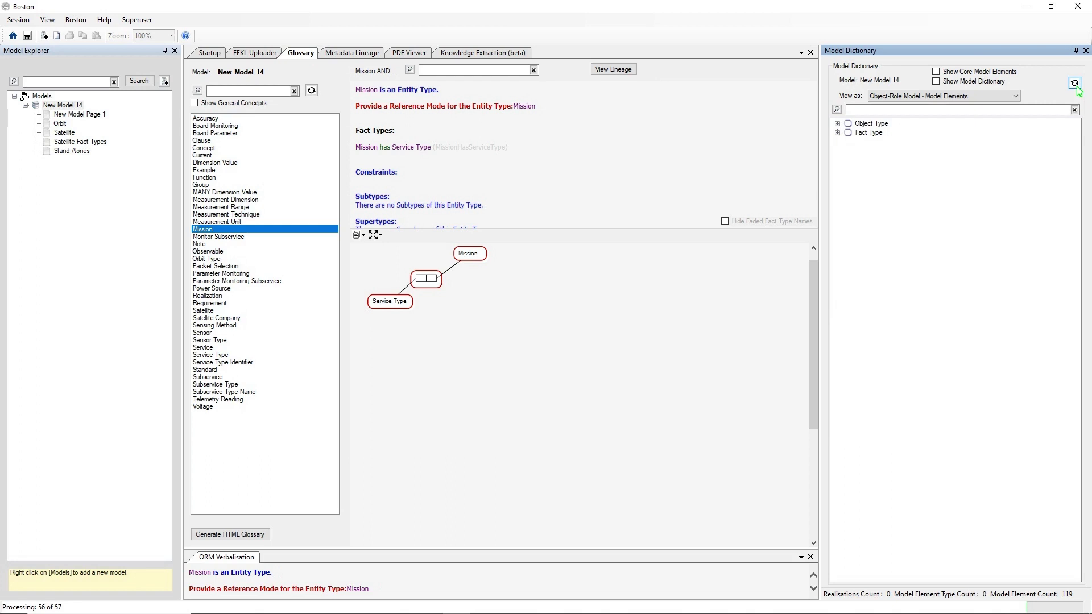
{"action": "left_click", "coordinate": [838, 124]}
{"action": "left_click", "coordinate": [871, 215]}
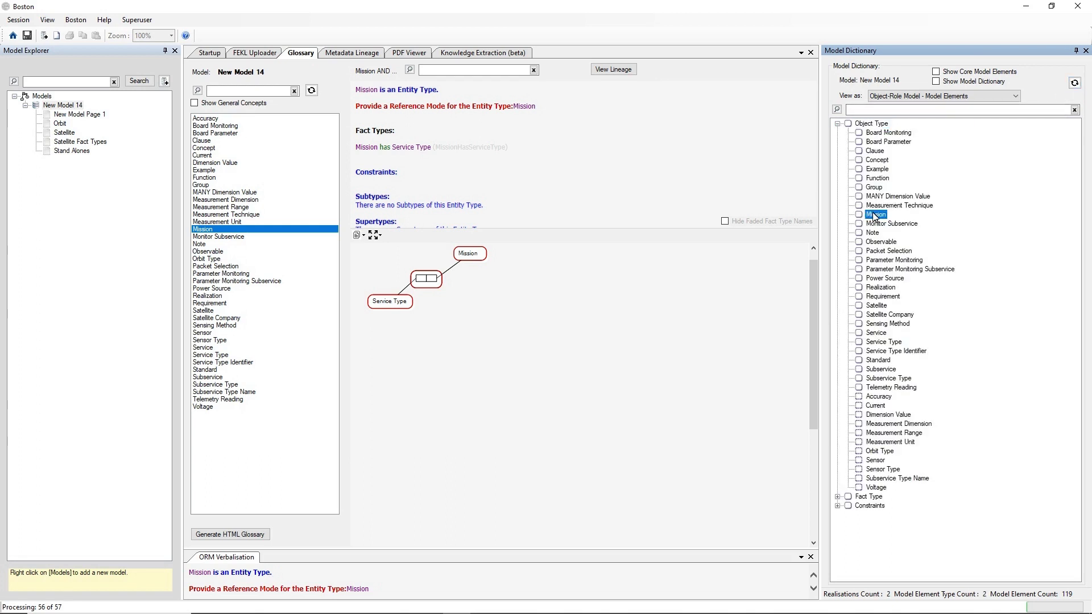
{"action": "right_click", "coordinate": [876, 216]}
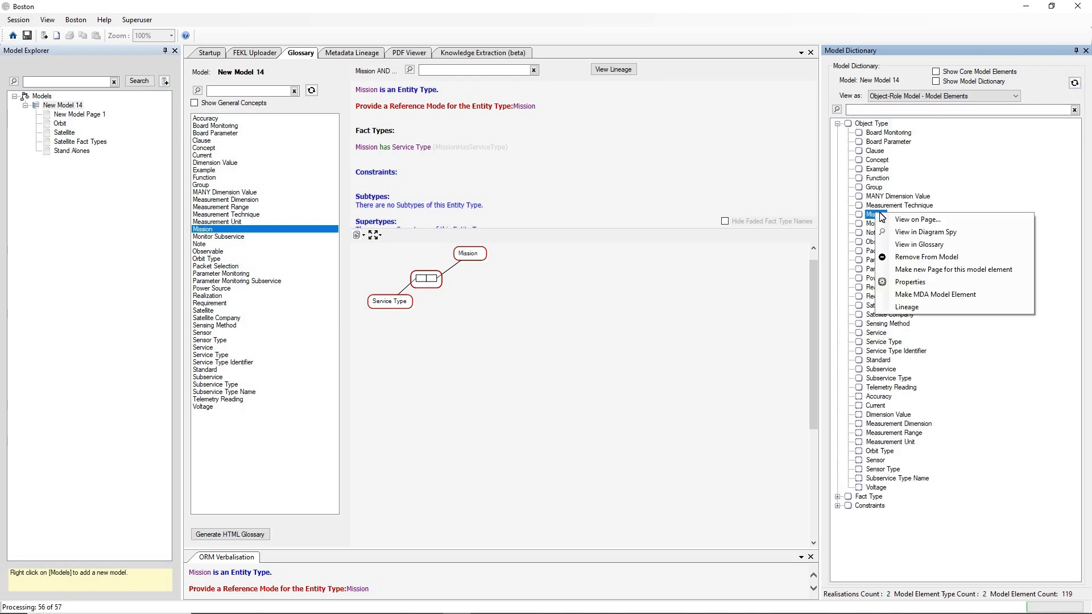
{"action": "left_click", "coordinate": [901, 270]}
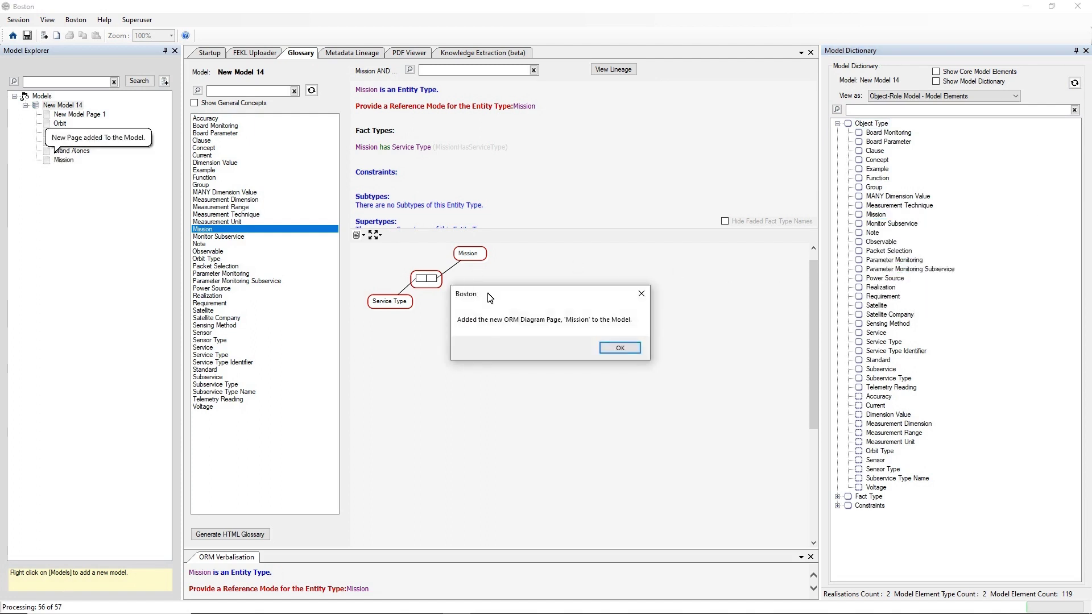
{"action": "left_click", "coordinate": [620, 348]}
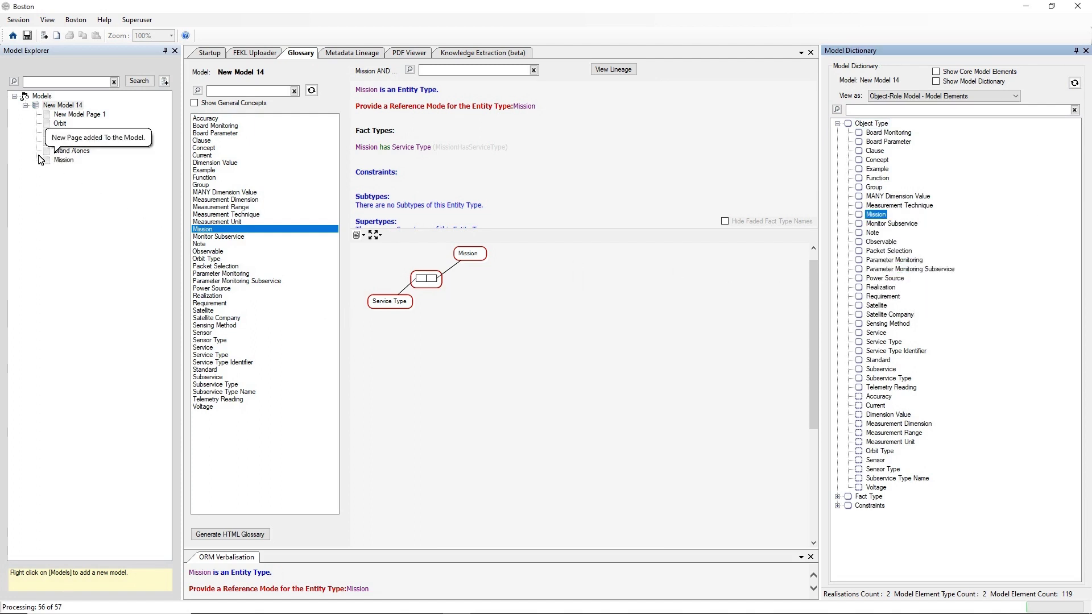
{"action": "double_click", "coordinate": [56, 160]}
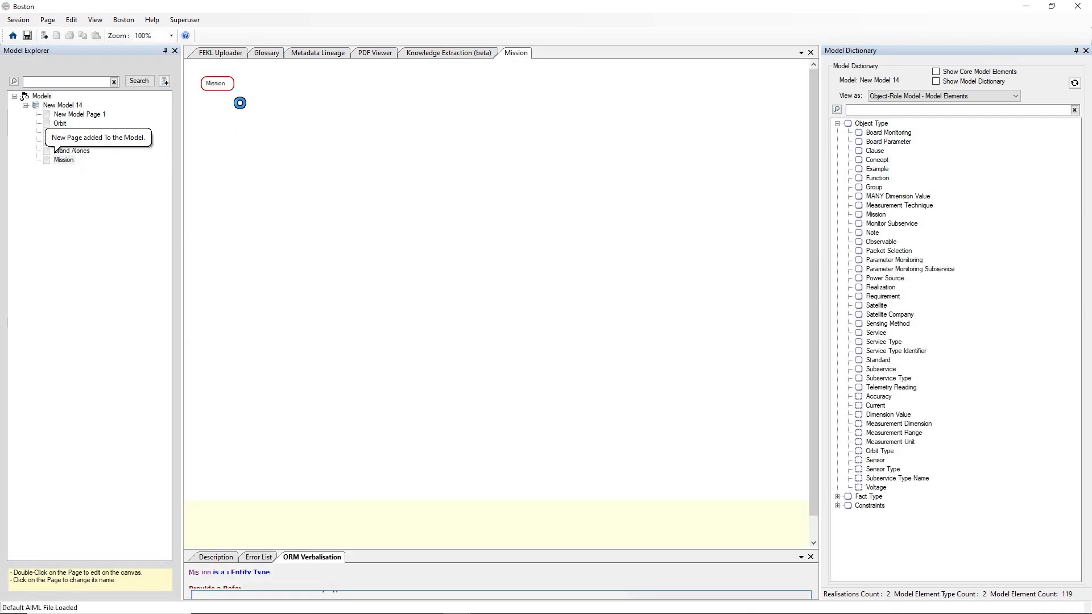
Add all associated fact types (related to) of Mission to the page and automatically lay out the diagram
{"action": "left_click_drag", "start_coordinate": [275, 136], "coordinate": [451, 227]}
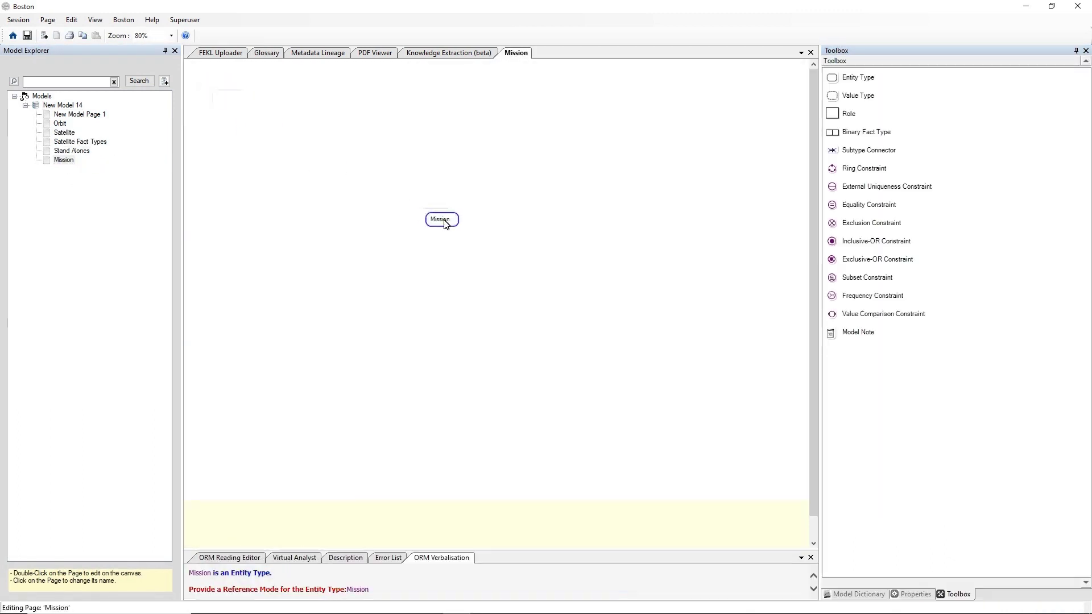
{"action": "right_click", "coordinate": [444, 220]}
{"action": "mouse_move", "coordinate": [494, 258]}
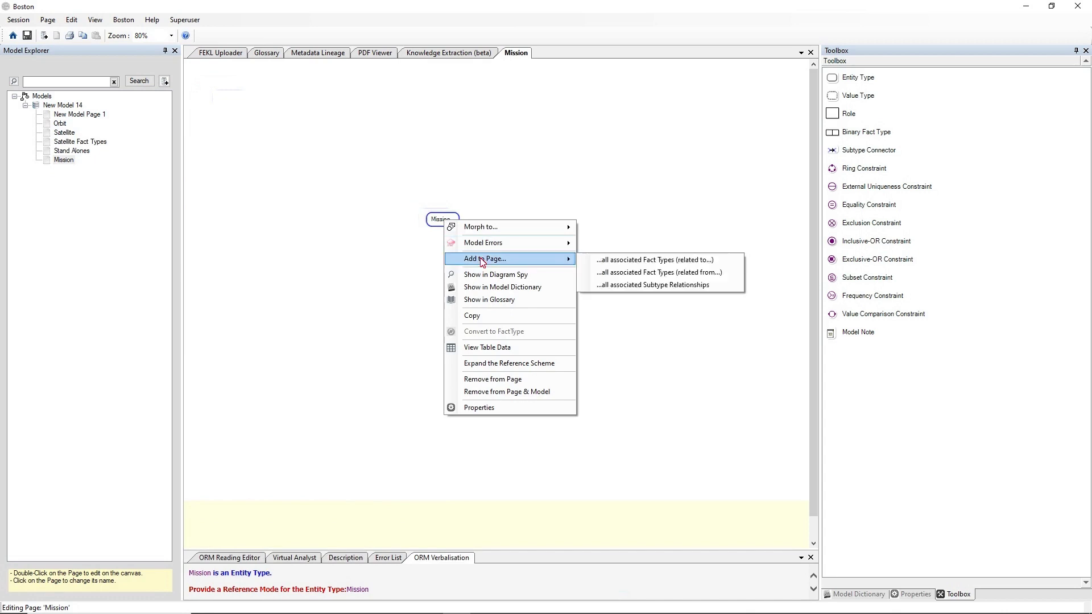
{"action": "left_click", "coordinate": [604, 257]}
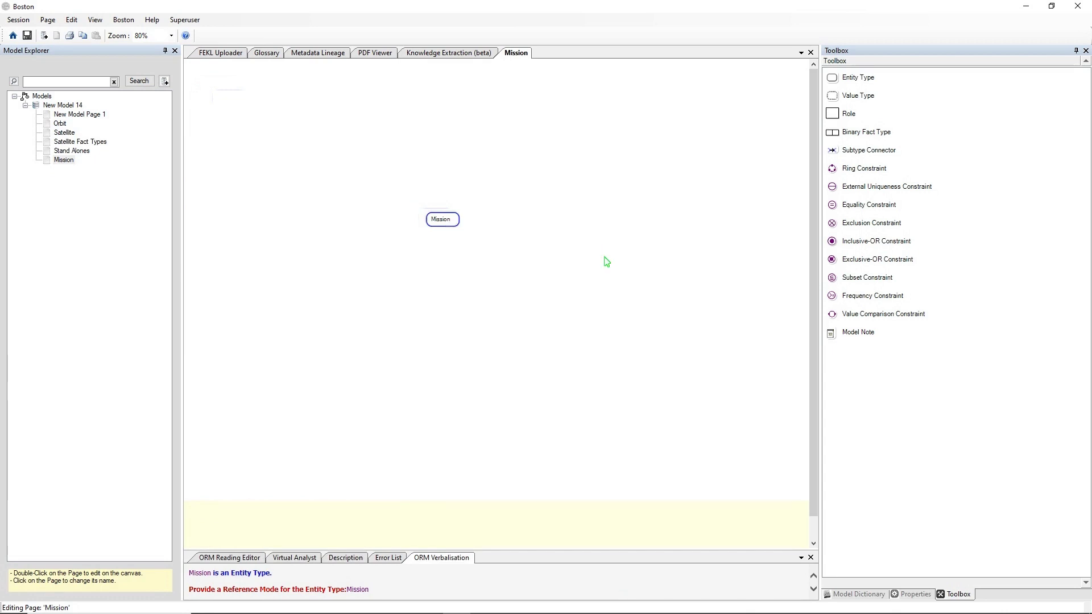
{"action": "right_click", "coordinate": [458, 260]}
{"action": "left_click", "coordinate": [493, 343]}
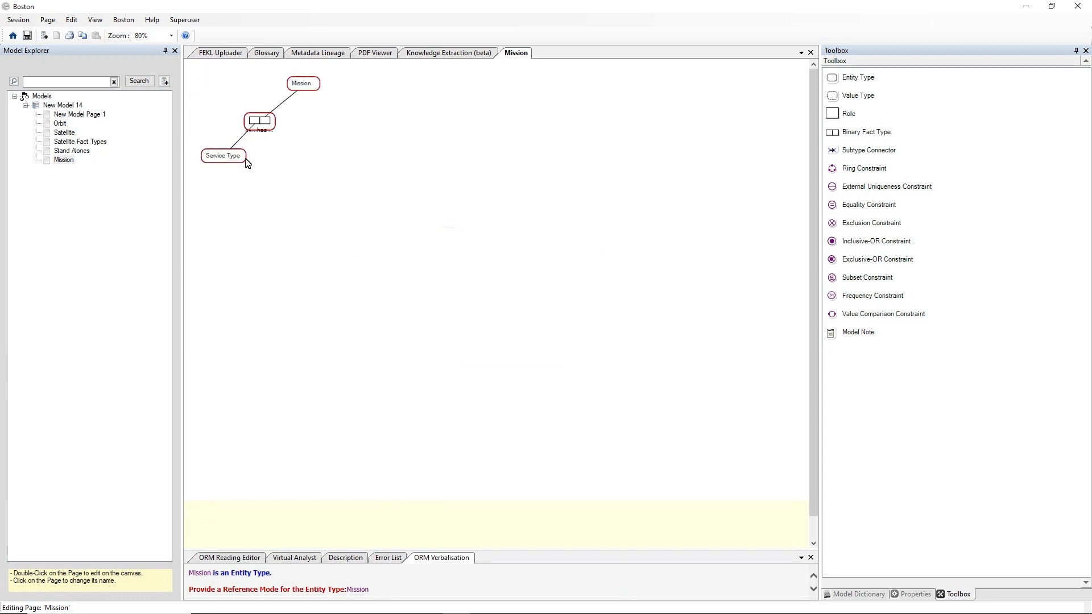
Rearrange the diagram so the "has" fact type sits between Mission and Service Type, with Mission slightly lower
{"action": "left_click_drag", "start_coordinate": [247, 164], "coordinate": [492, 187]}
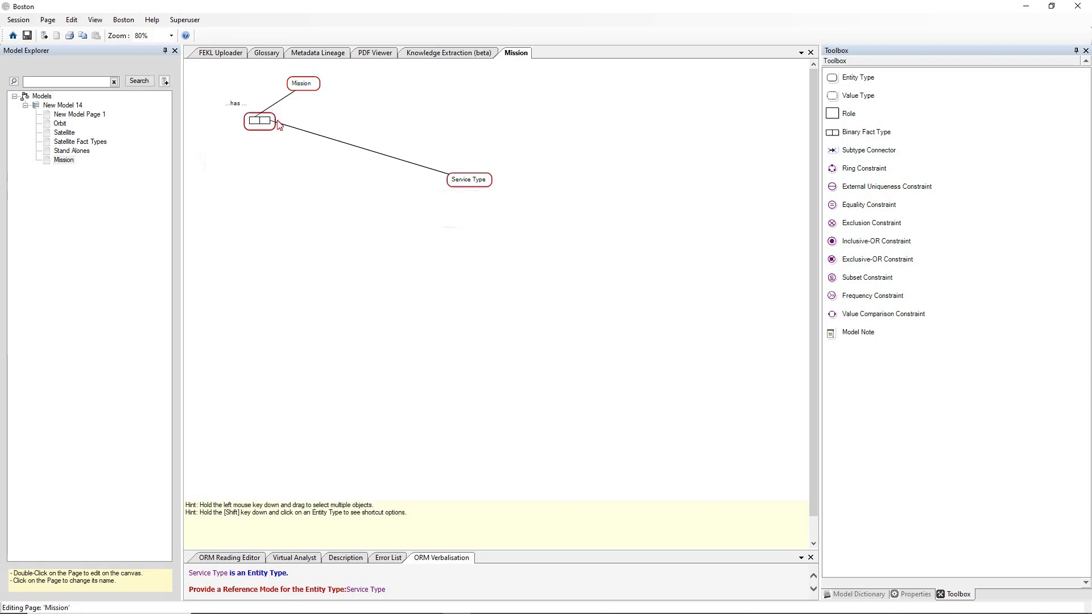
{"action": "left_click_drag", "start_coordinate": [278, 125], "coordinate": [423, 155]}
{"action": "left_click_drag", "start_coordinate": [315, 88], "coordinate": [367, 201]}
{"action": "left_click_drag", "start_coordinate": [392, 141], "coordinate": [474, 156]}
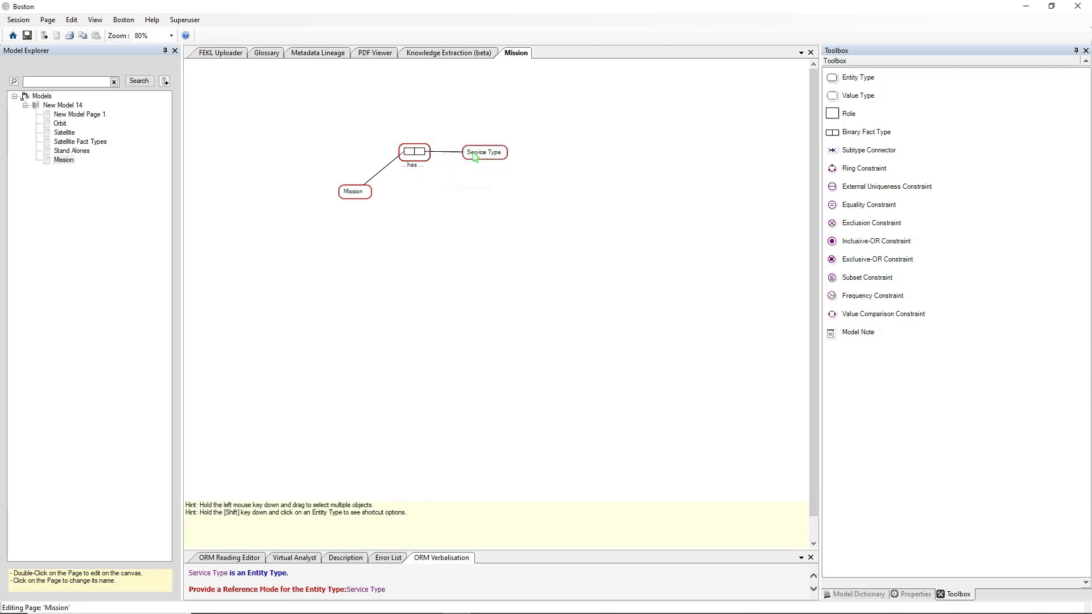
Add a uniqueness constraint to the Service Type role of the "Mission has Service Type" fact type
{"action": "left_click", "coordinate": [421, 152]}
{"action": "right_click", "coordinate": [422, 151]}
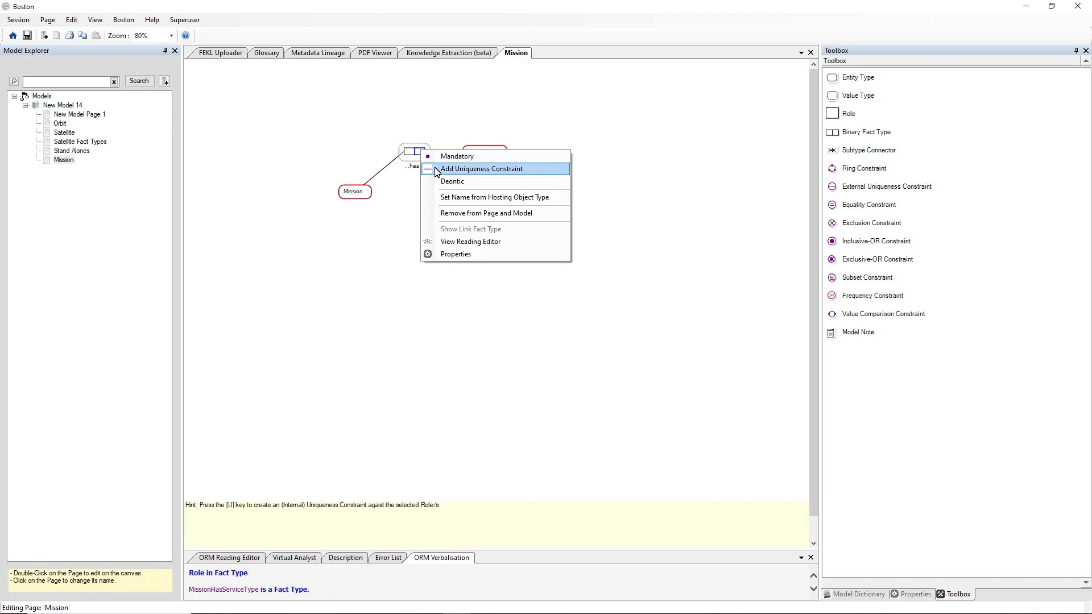
{"action": "left_click", "coordinate": [455, 169]}
{"action": "left_click", "coordinate": [436, 183]}
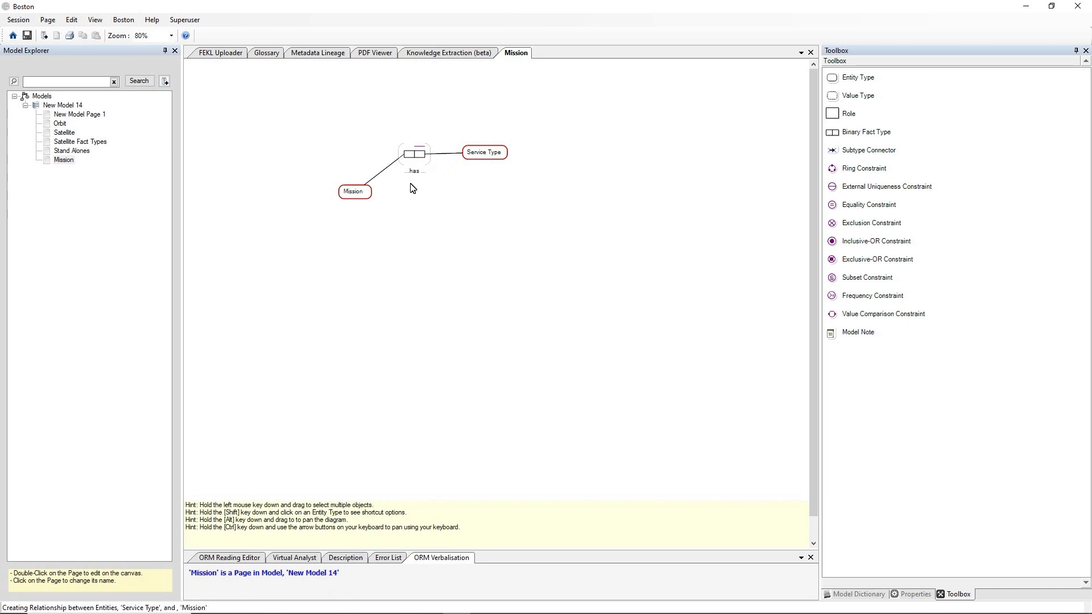
Set the reference mode of the Mission entity type to .Id
{"action": "right_click", "coordinate": [359, 193]}
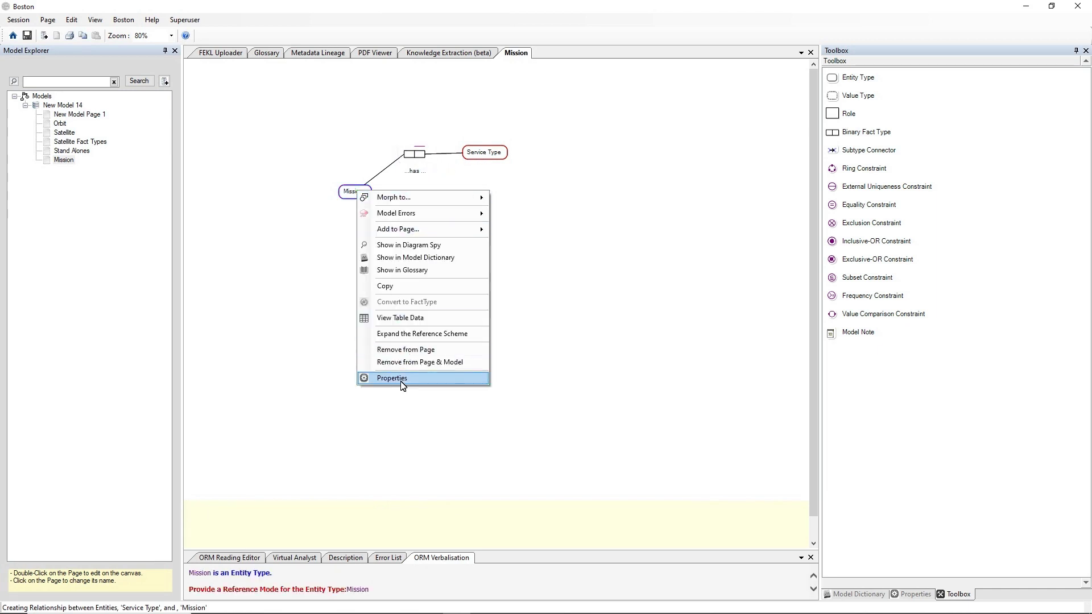
{"action": "left_click", "coordinate": [407, 378]}
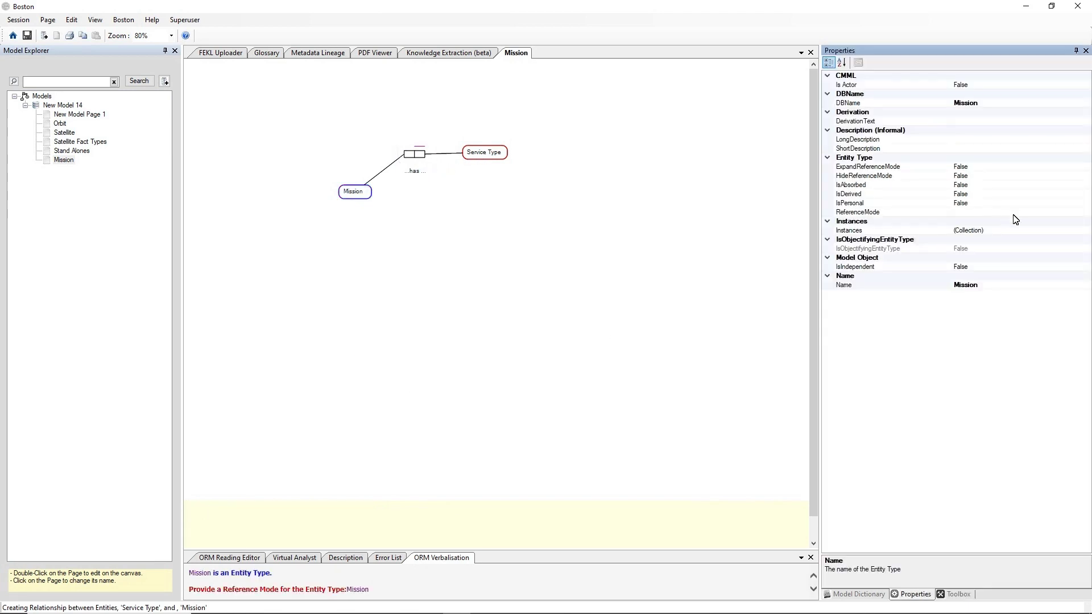
{"action": "left_click", "coordinate": [1060, 212]}
{"action": "left_click", "coordinate": [1085, 213]}
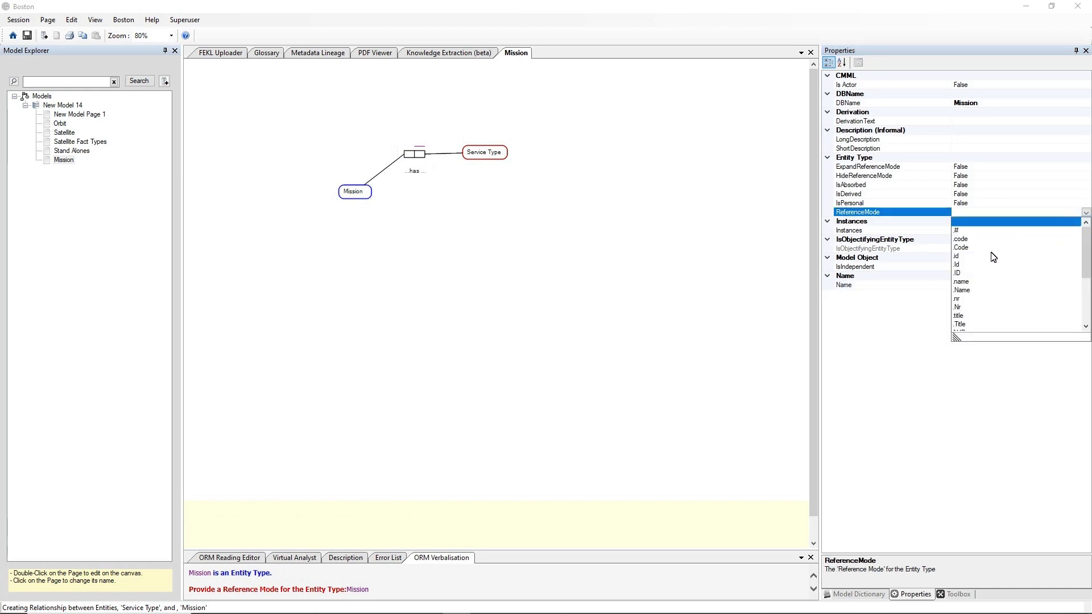
{"action": "left_click", "coordinate": [962, 264]}
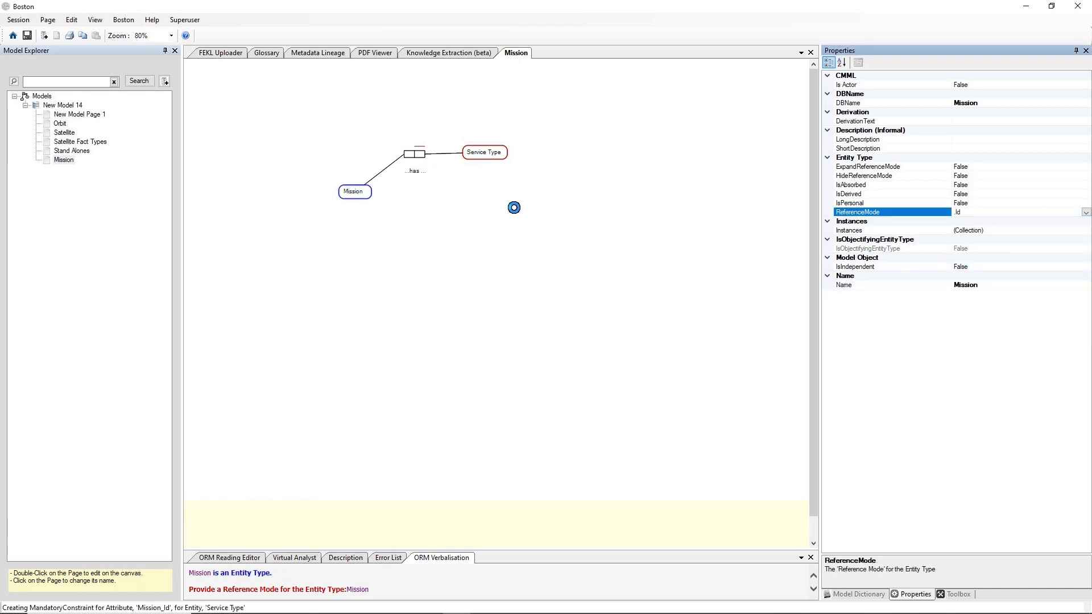
{"action": "left_click", "coordinate": [470, 189]}
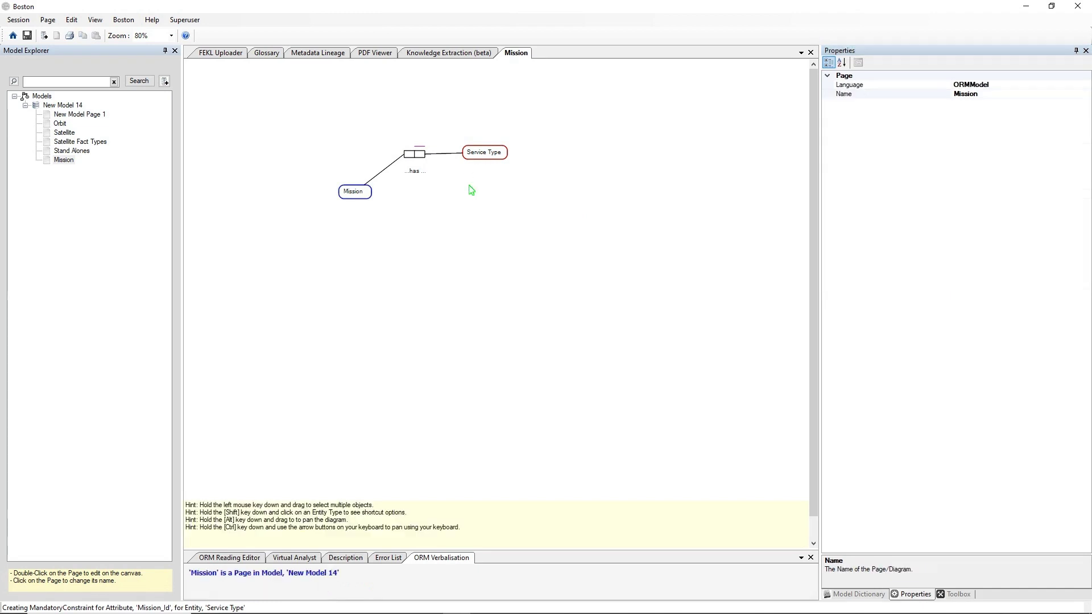
Set the reference mode of the Service Type entity type to .Id
{"action": "right_click", "coordinate": [482, 153]}
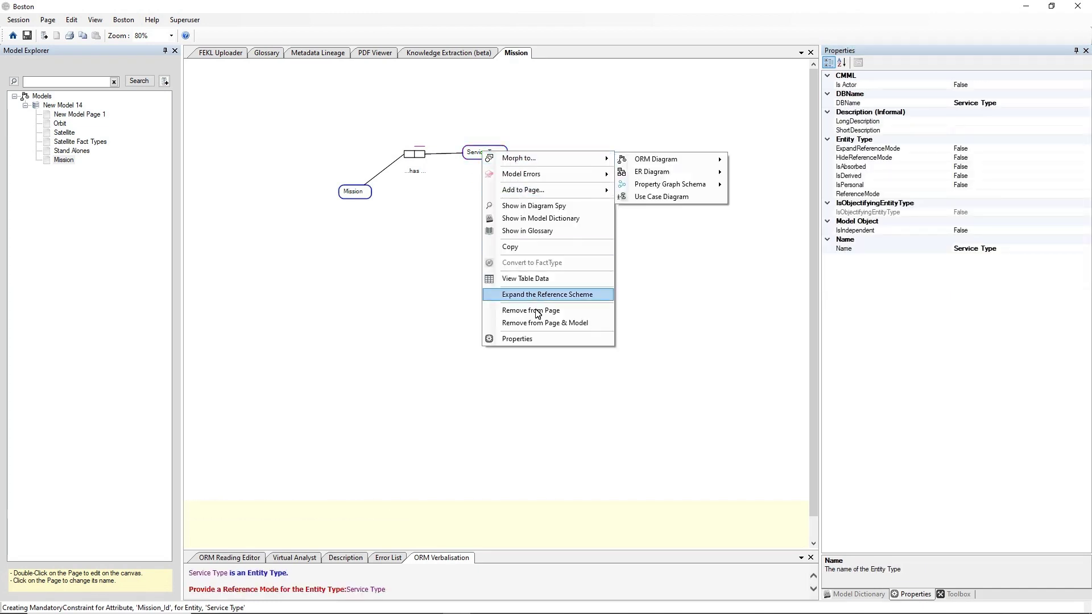
{"action": "left_click", "coordinate": [534, 336]}
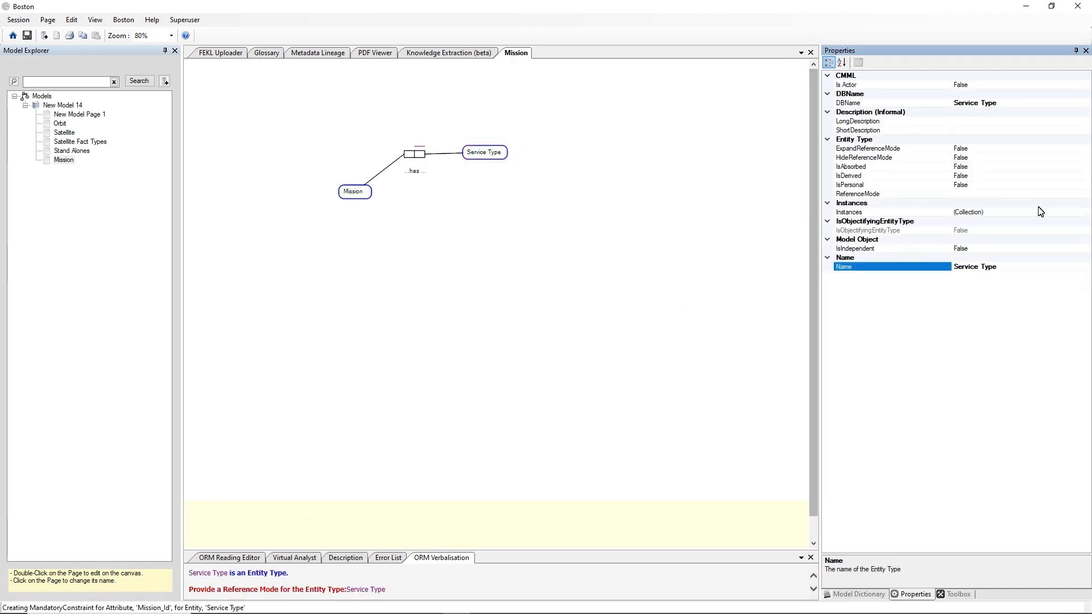
{"action": "left_click", "coordinate": [1057, 194]}
{"action": "left_click", "coordinate": [1085, 194]}
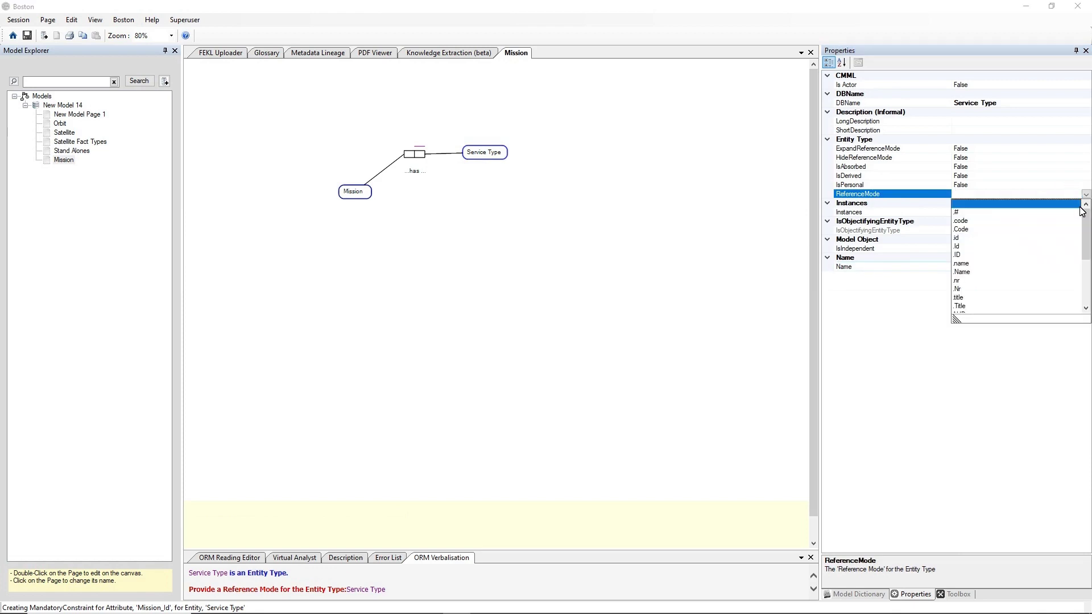
{"action": "left_click", "coordinate": [961, 246]}
{"action": "left_click", "coordinate": [502, 201]}
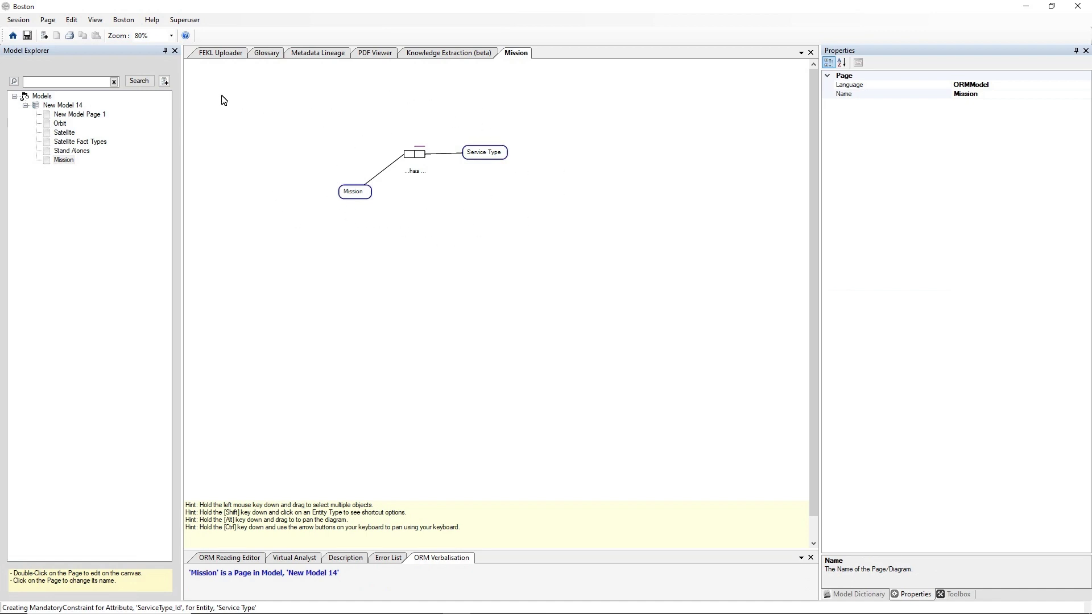
Save the model and load D:\Temp\ECSS-E-ST-70-41-DataLineageExtract.json into the FEKL Uploader as the FEKL JSON file
{"action": "left_click", "coordinate": [26, 35]}
{"action": "left_click", "coordinate": [221, 53]}
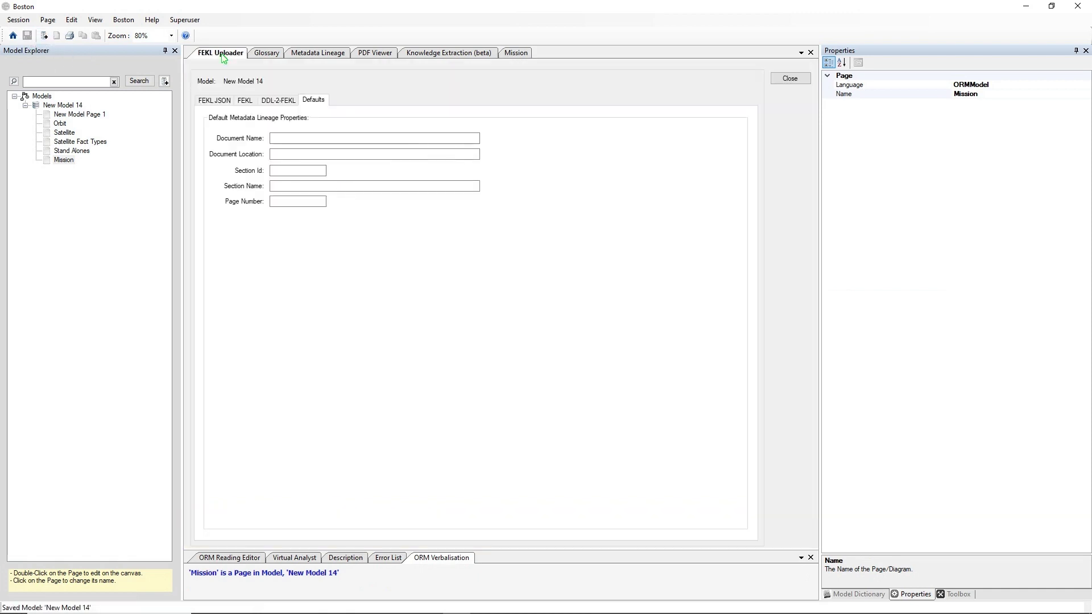
{"action": "left_click", "coordinate": [216, 101]}
{"action": "left_click", "coordinate": [239, 121]}
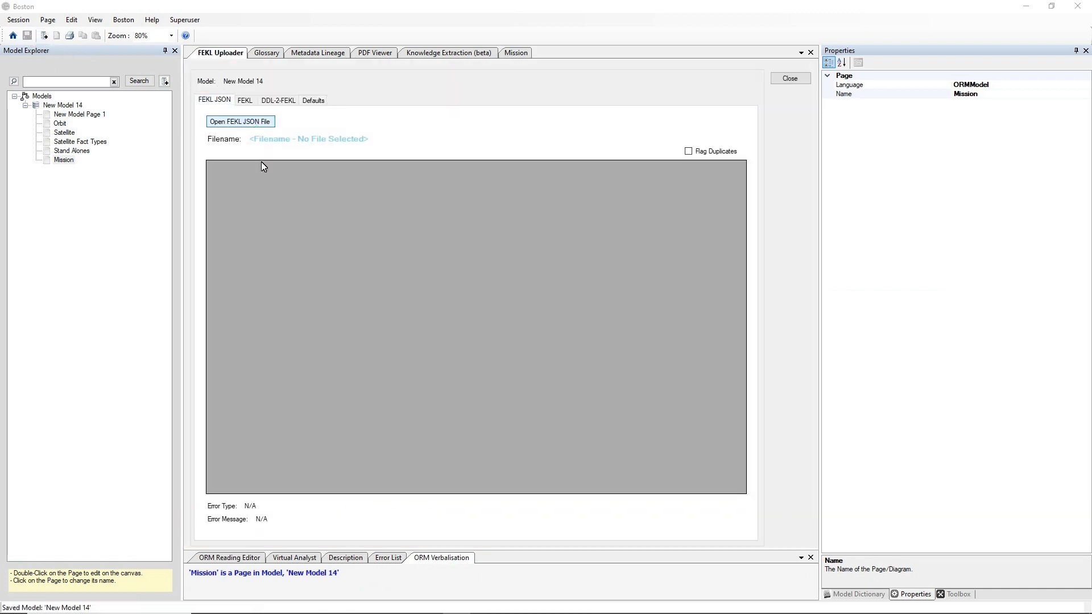
{"action": "double_click", "coordinate": [461, 173]}
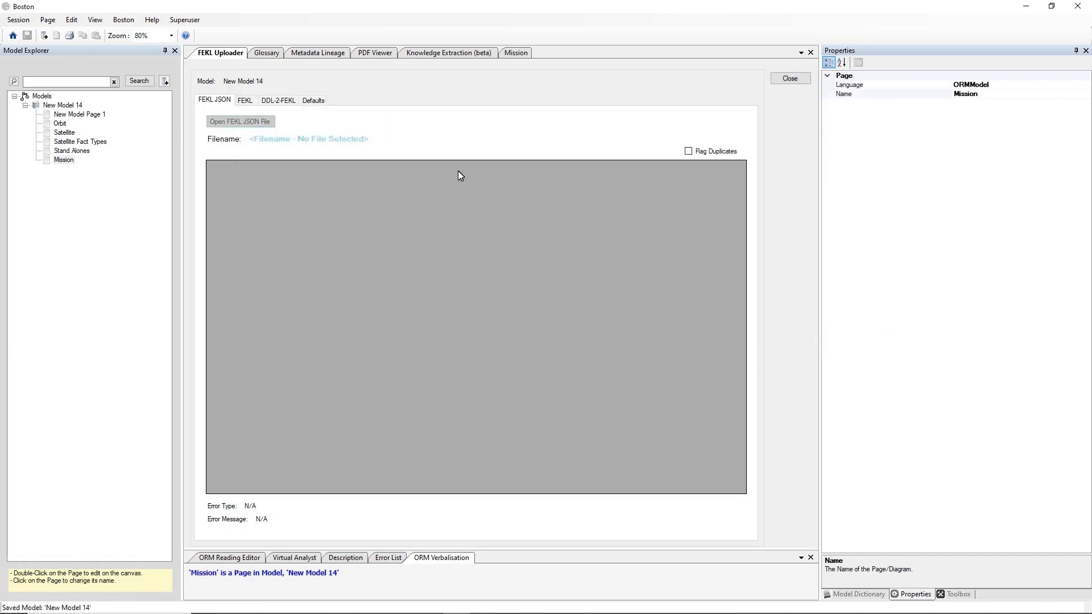
{"action": "left_click_drag", "start_coordinate": [286, 179], "coordinate": [437, 187]}
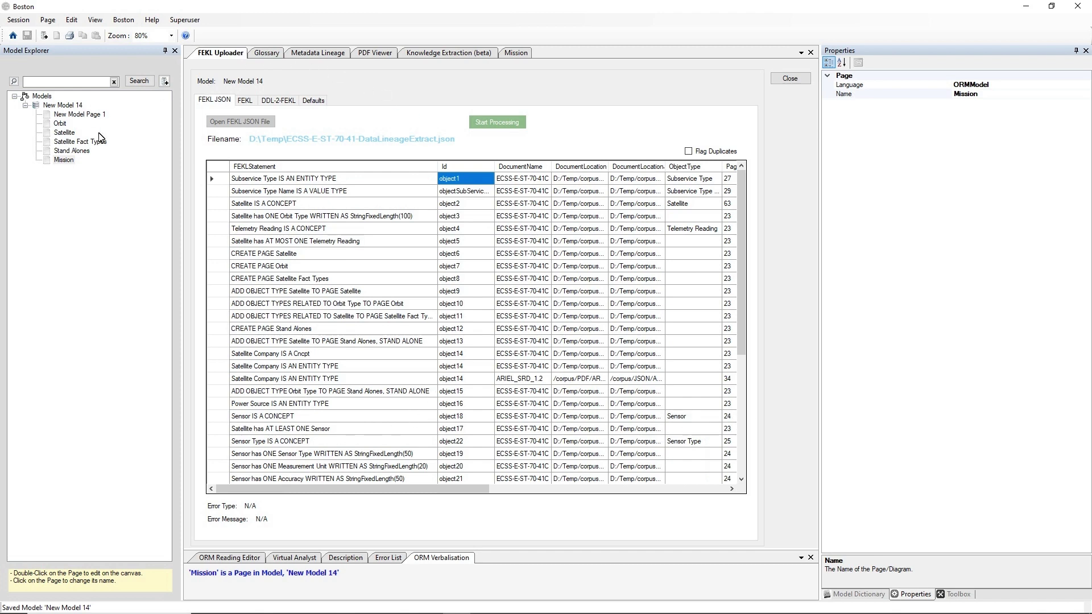
Examine Mission's glossary entry and the metadata lineage of Subservice Type with its source PDF page
{"action": "left_click", "coordinate": [265, 55]}
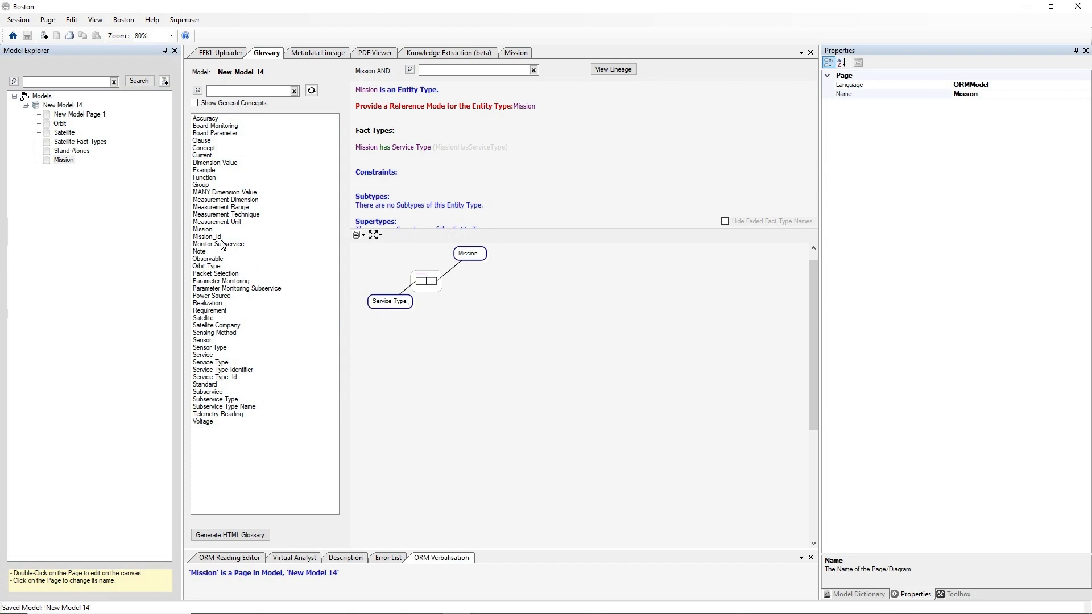
{"action": "left_click", "coordinate": [203, 228]}
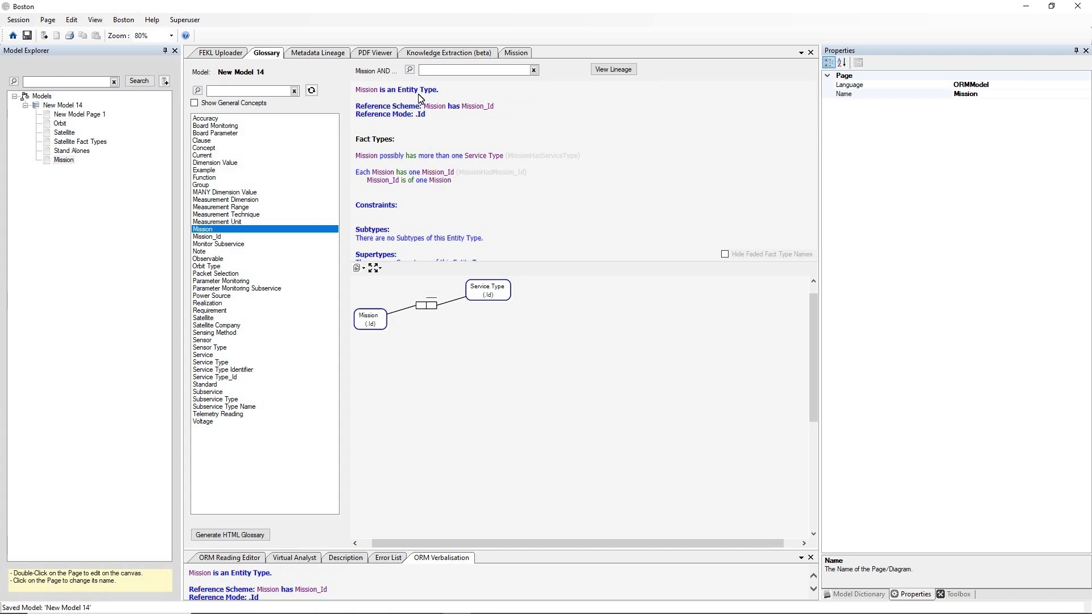
{"action": "left_click", "coordinate": [328, 53]}
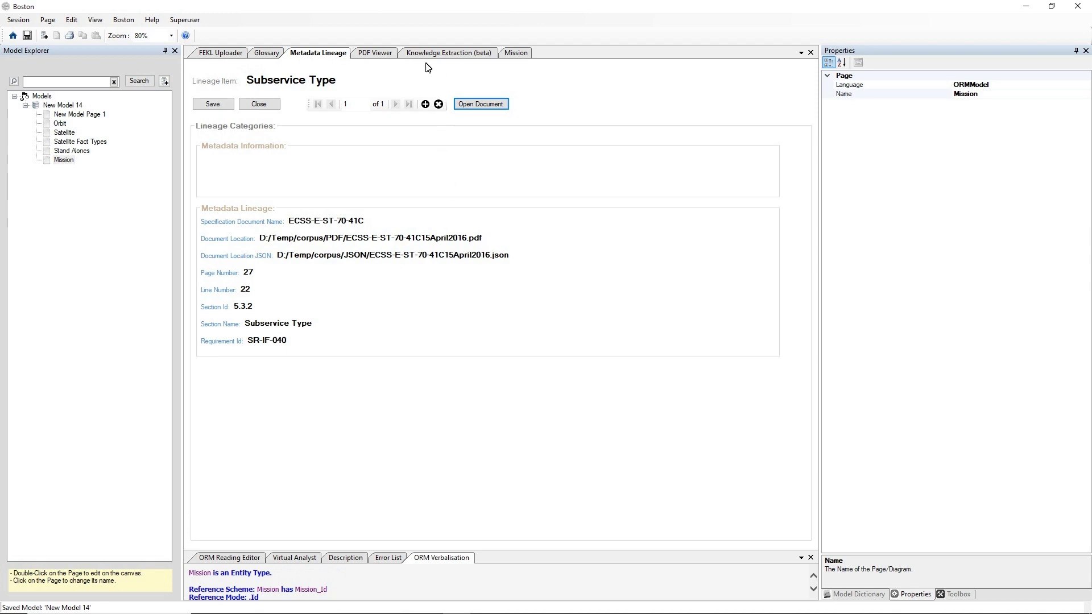
{"action": "left_click", "coordinate": [382, 55]}
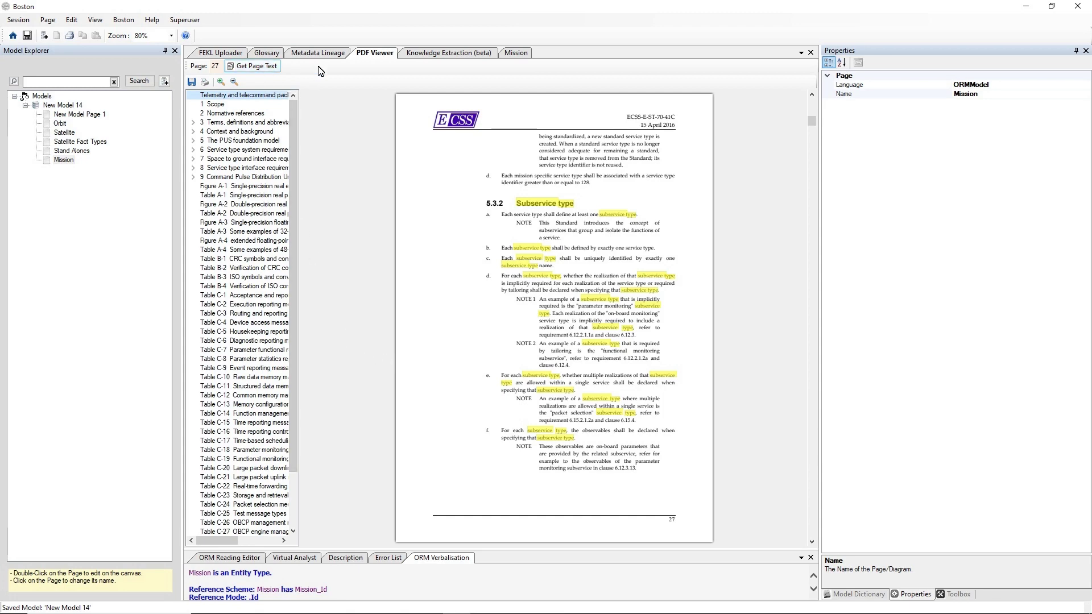
Review the Knowledge Extraction document text and FEKL Extractor prompt, and revisit the Mission diagram and the startup page
{"action": "left_click", "coordinate": [407, 56]}
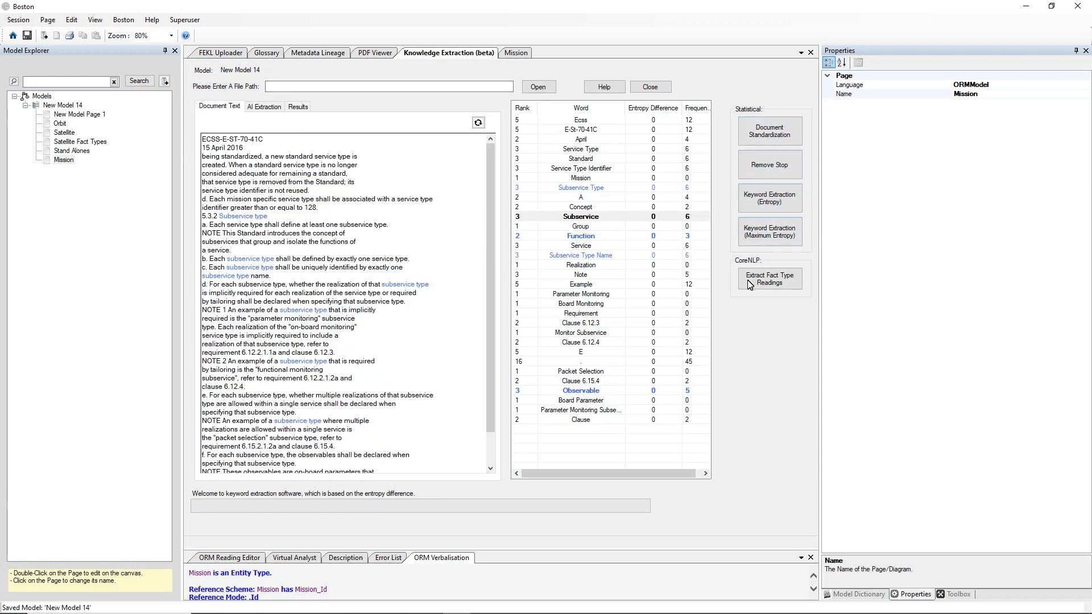
{"action": "left_click", "coordinate": [263, 107]}
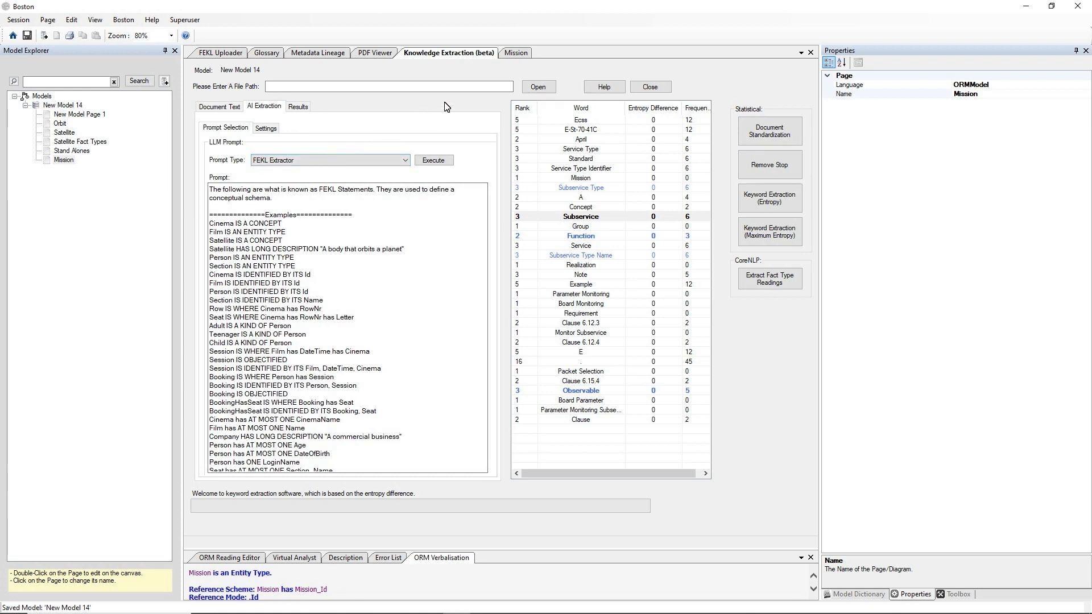
{"action": "left_click", "coordinate": [516, 53]}
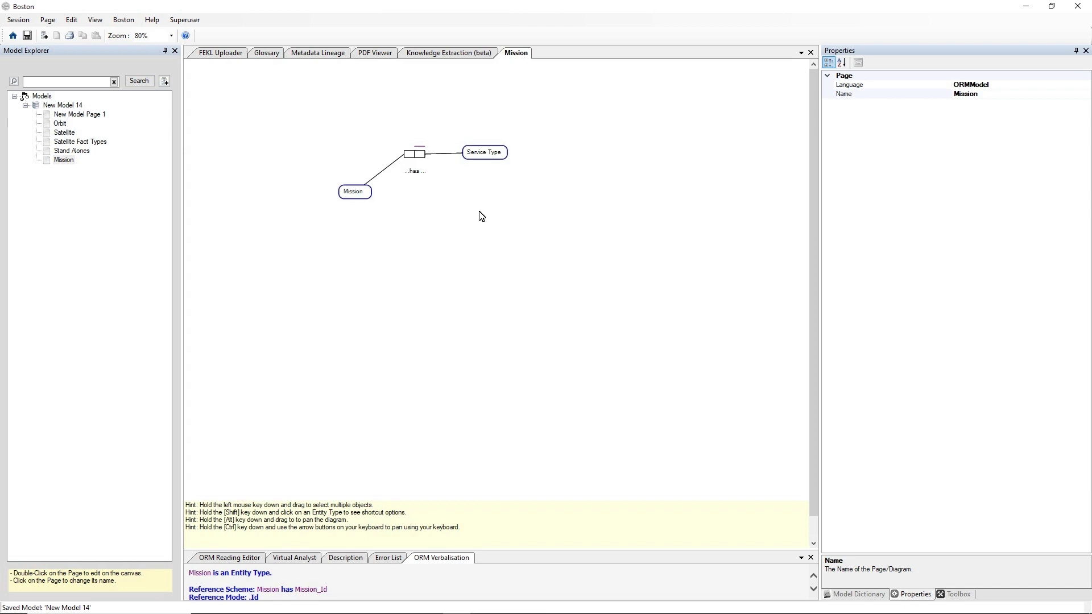
{"action": "left_click", "coordinate": [12, 36]}
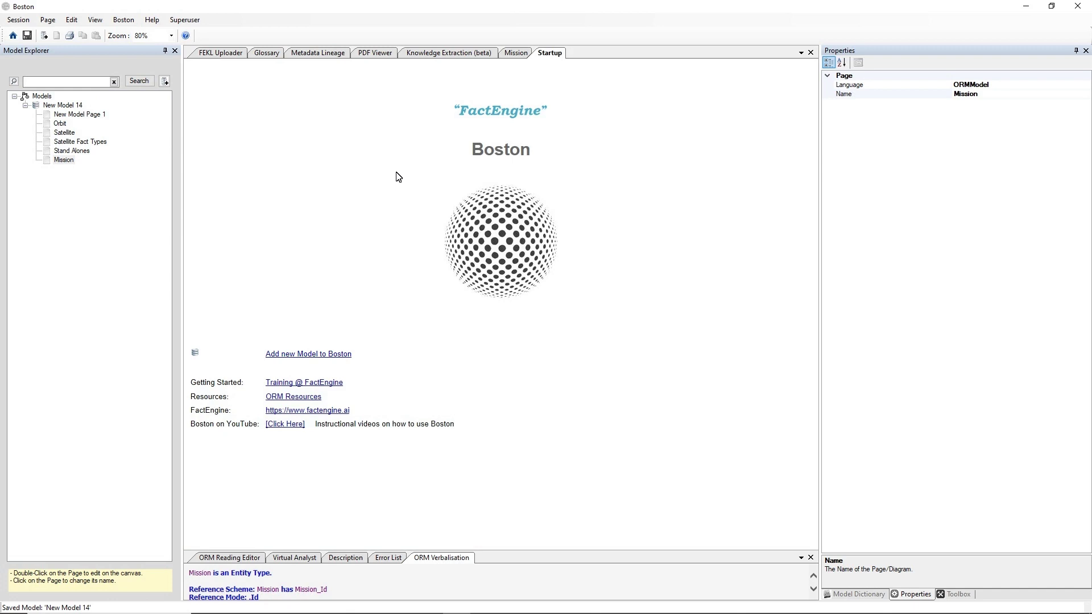